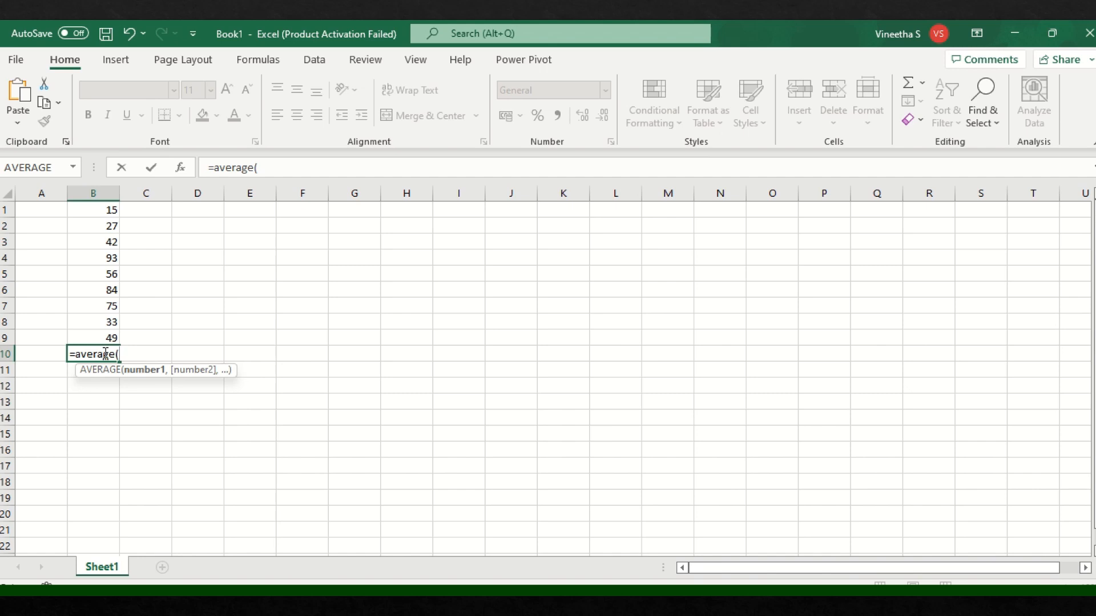
Complete the AVERAGE formula in cell B10 with the range b1:b9 and enter it
text(b1)
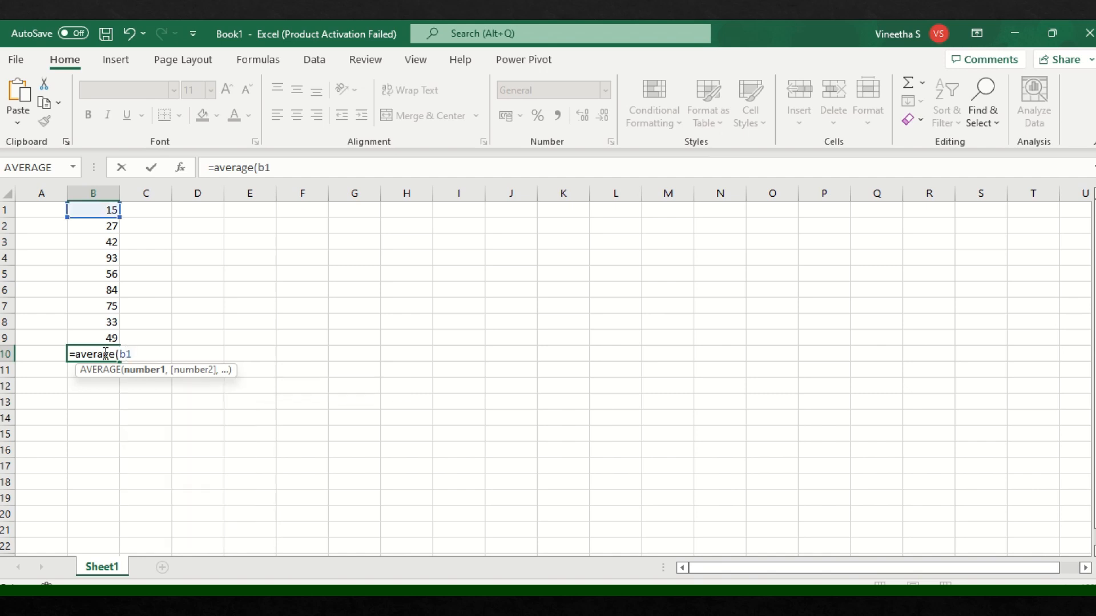
text(:b)
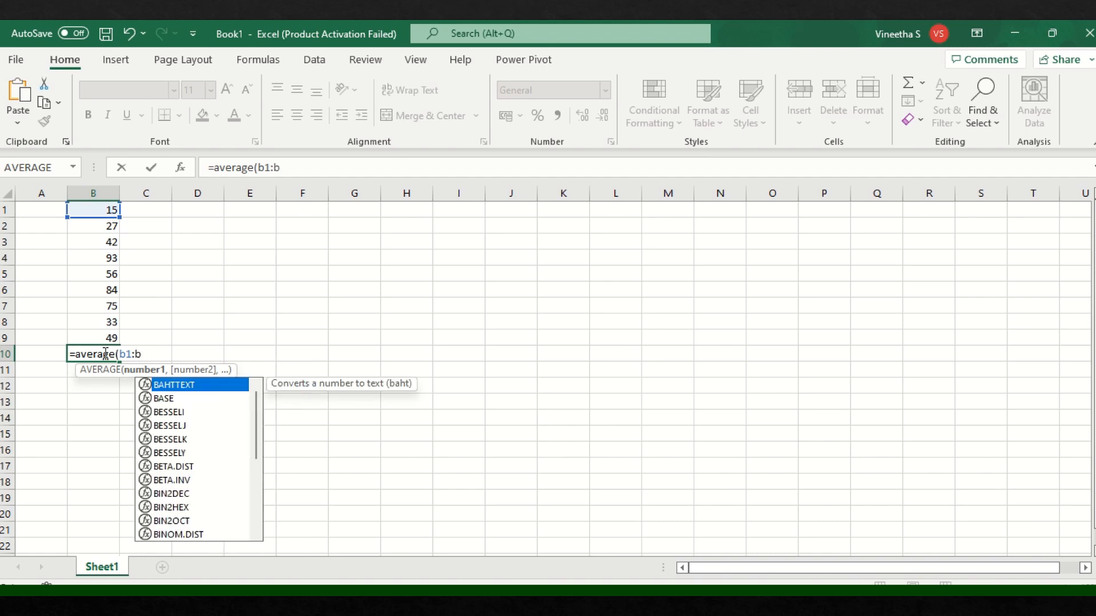
text(9))
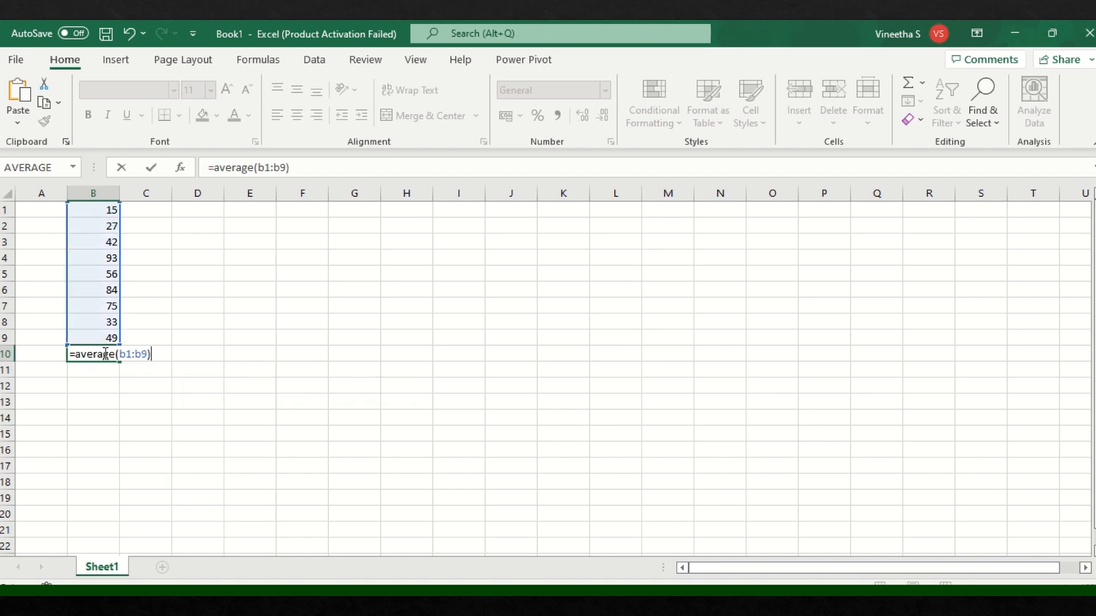
key(Return)
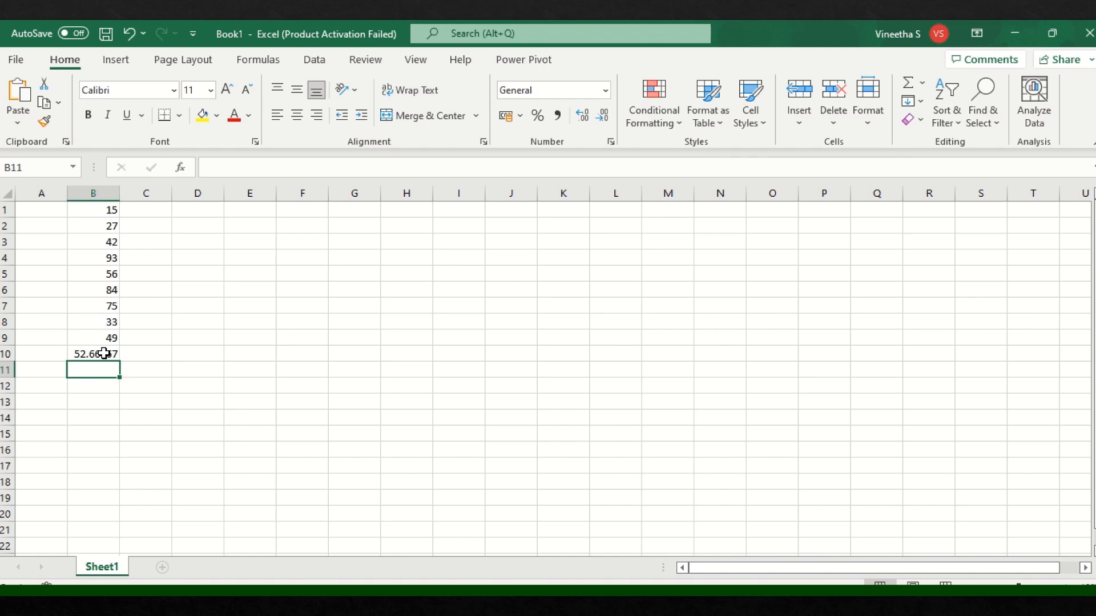
Enter the formula =average(100,200) in cell B11 to average two typed numbers
text(=averag)
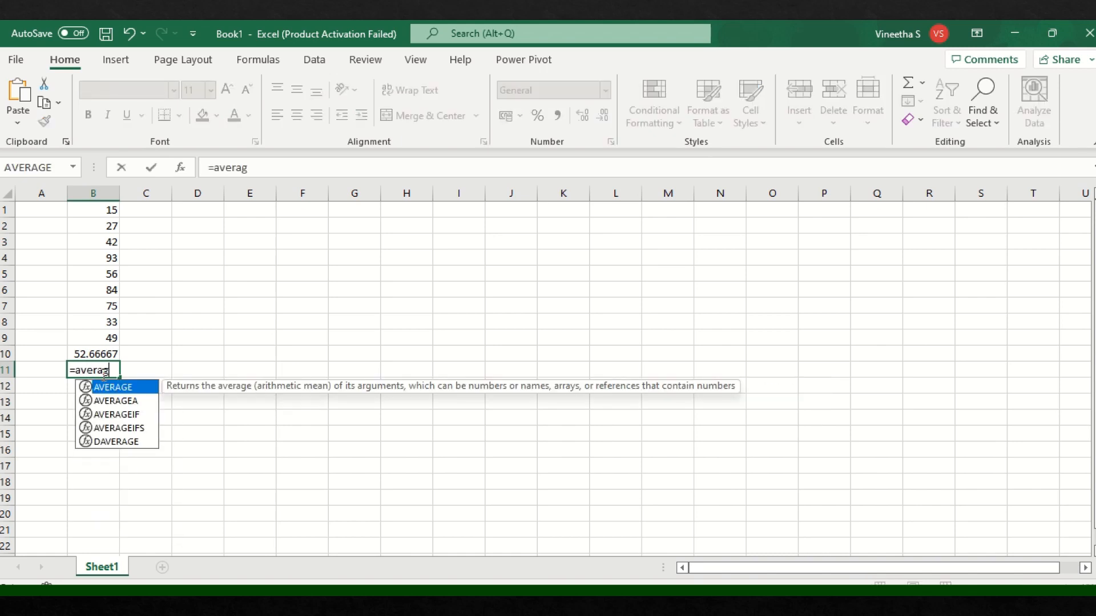
text(e()
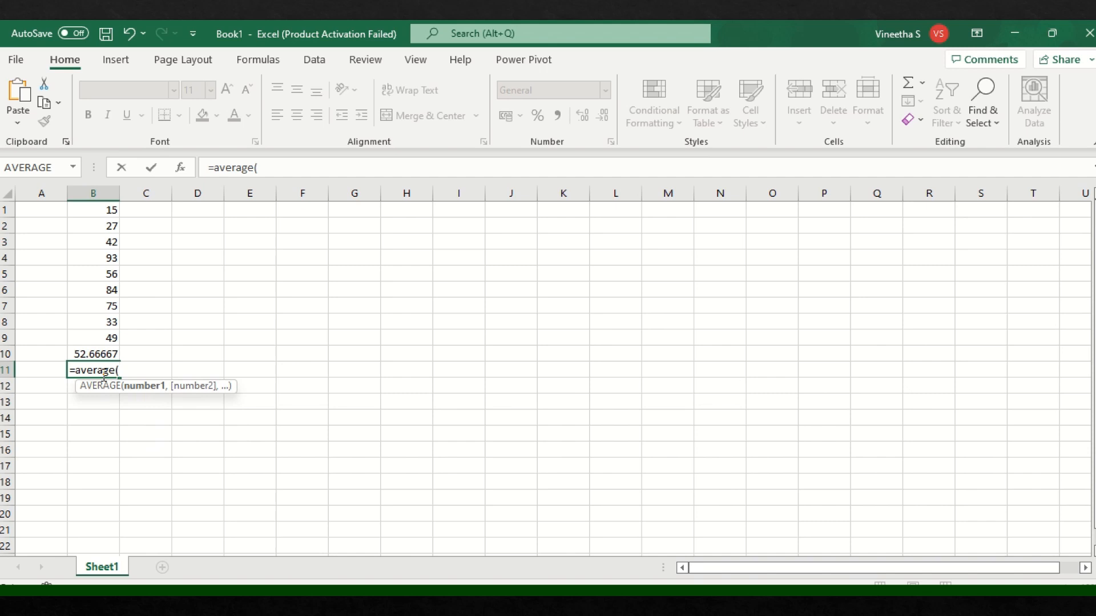
text(100,200)
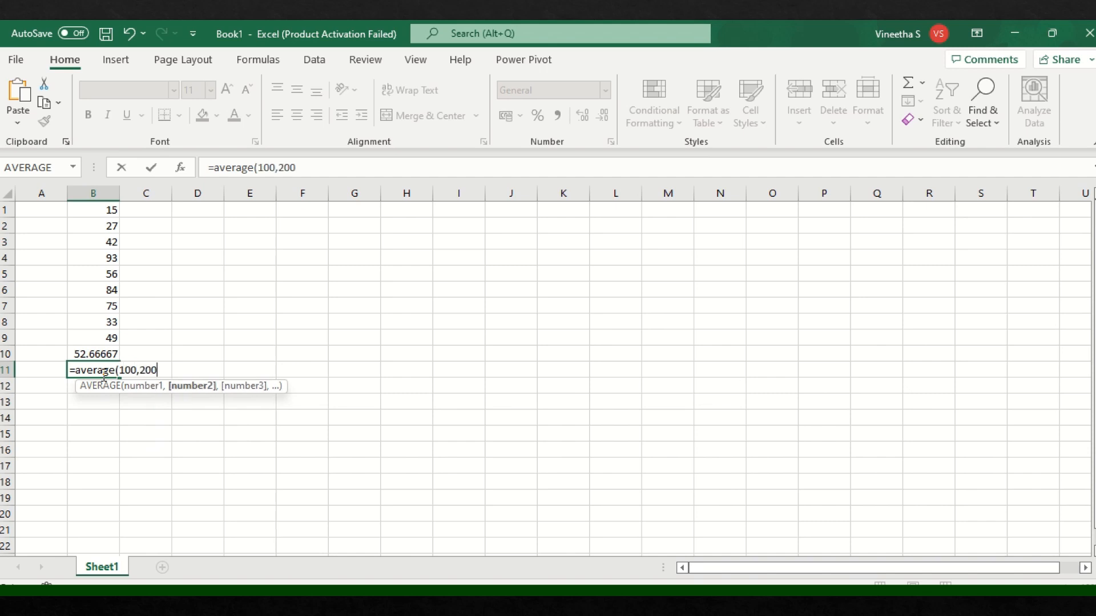
text())
key(Return)
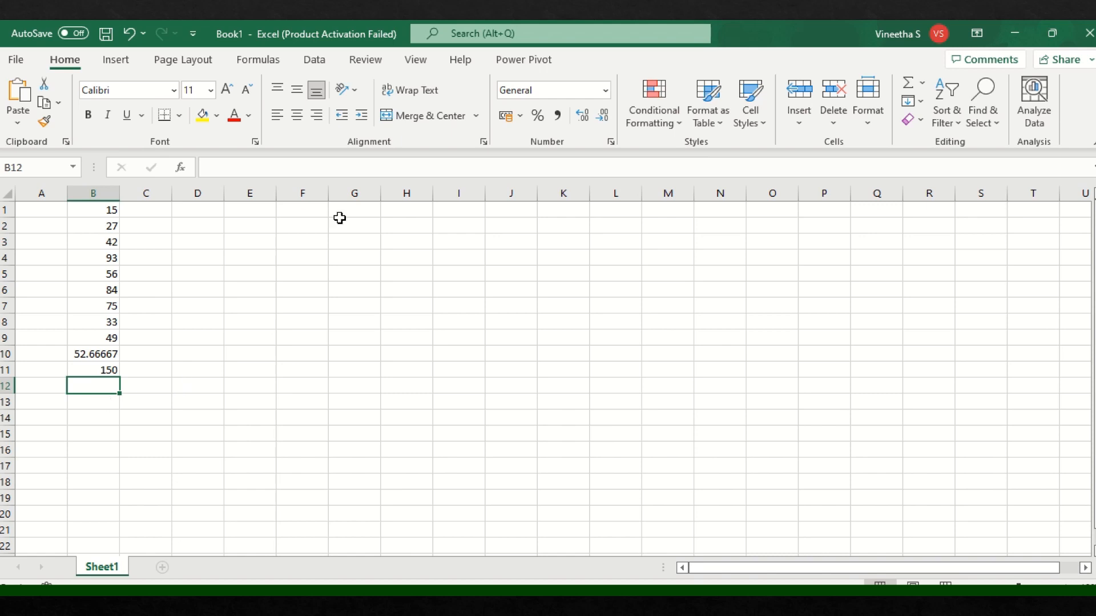
mouse_move(534, 21)
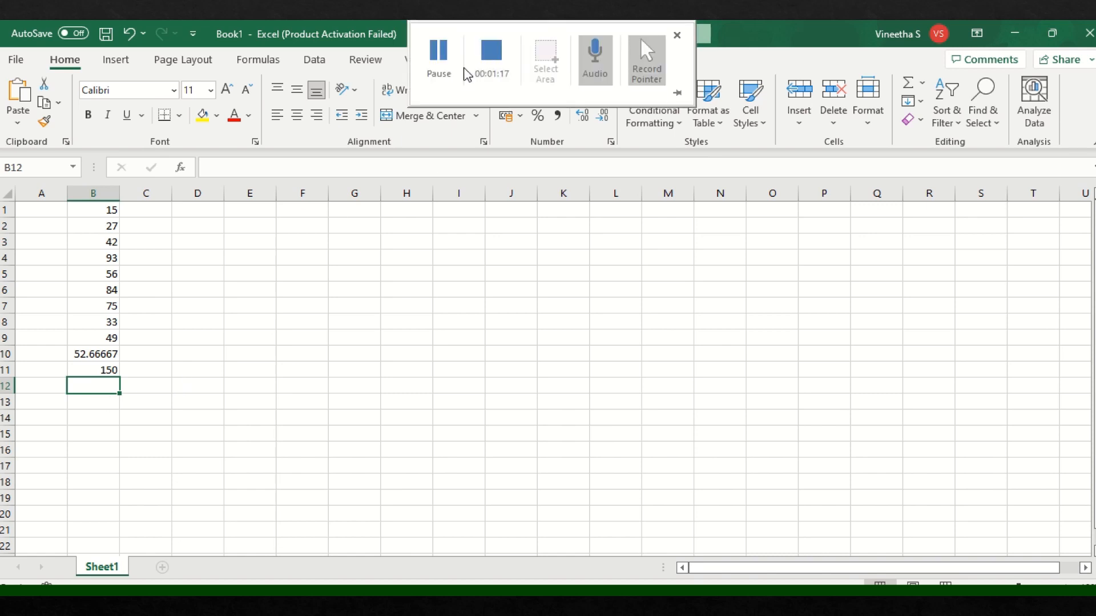
click(488, 68)
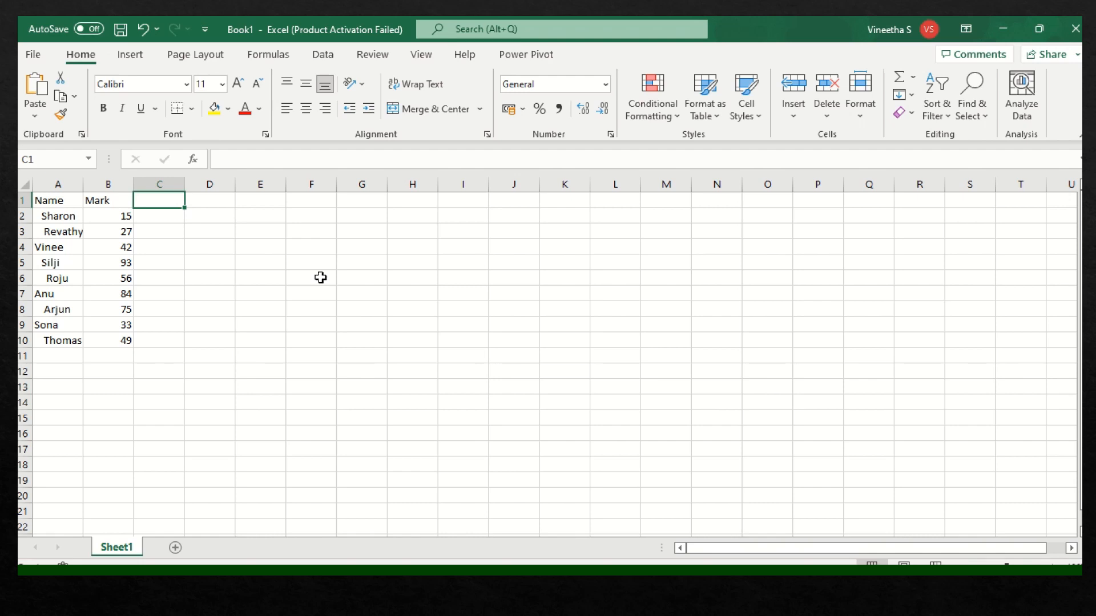
Insert an empty column B between the Name and Mark columns
click(119, 182)
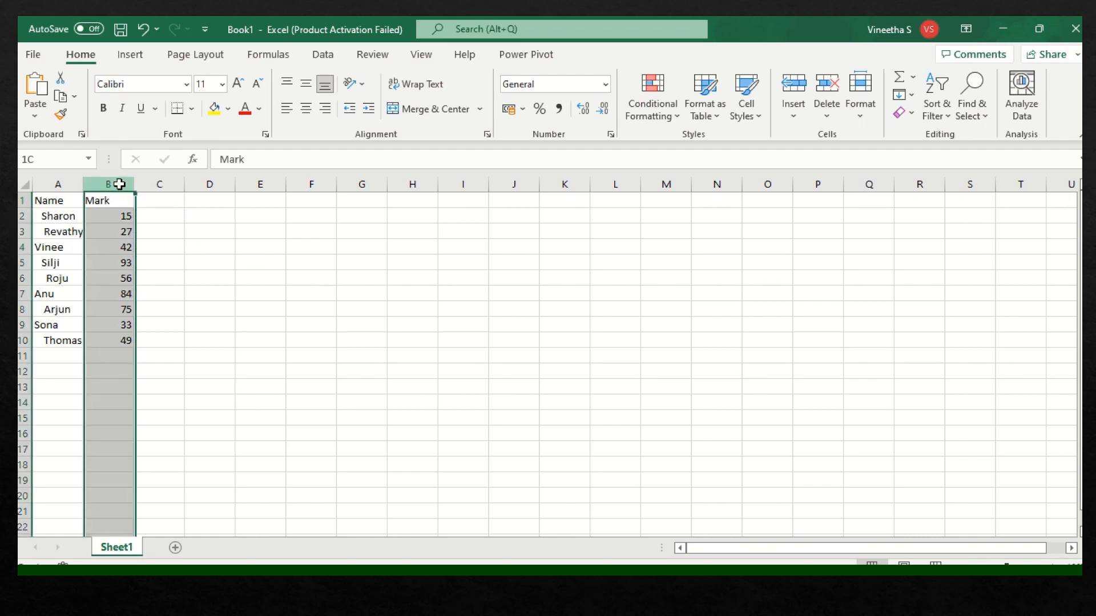
right_click(132, 189)
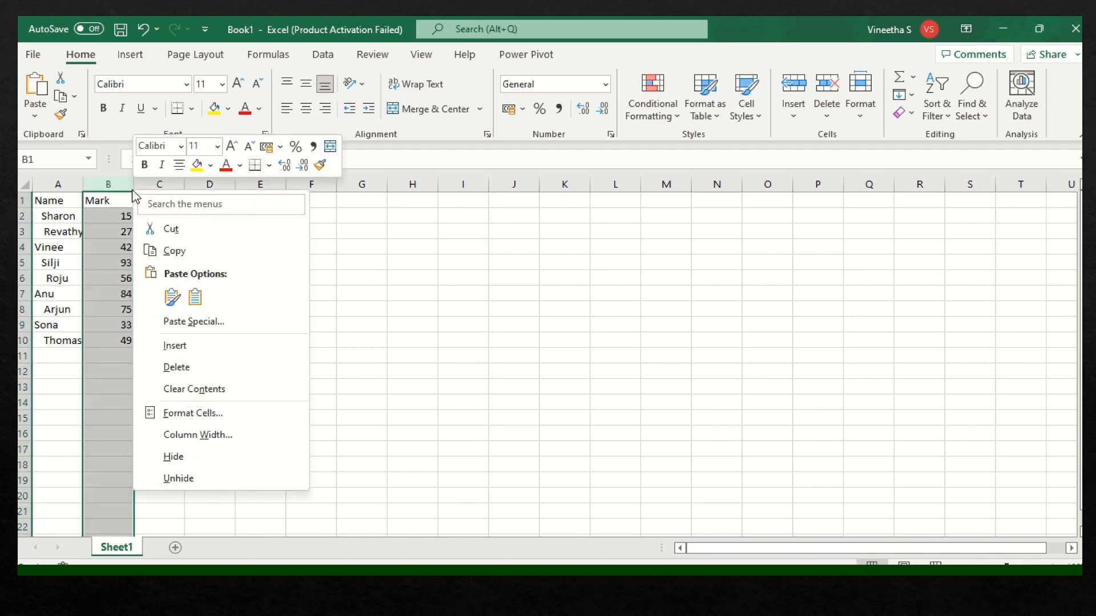
click(199, 346)
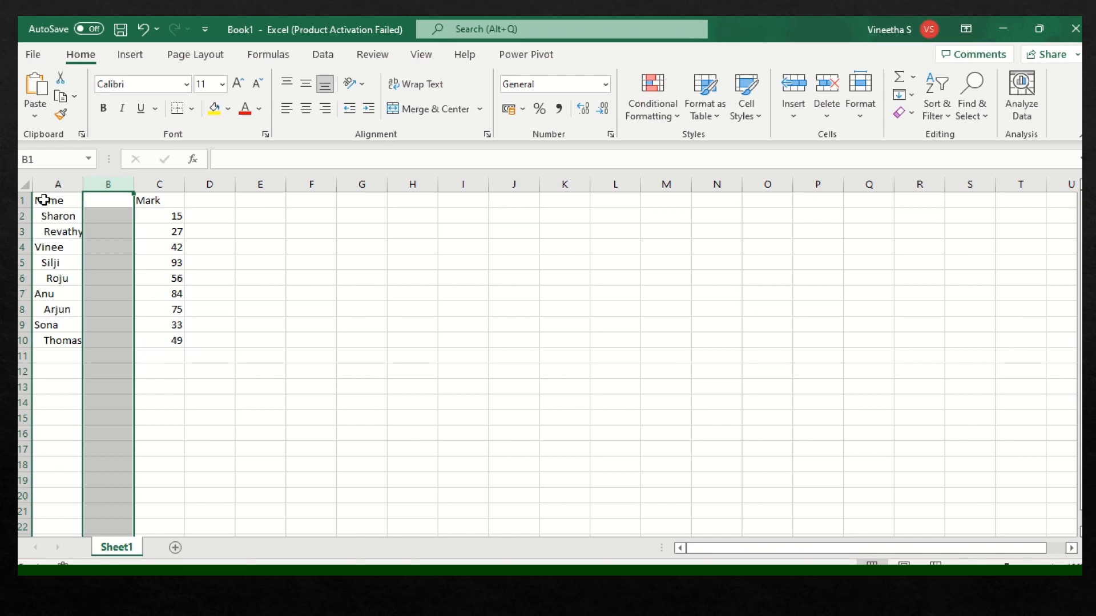
Enter =trim(a2) in cell B2 and fill the formula down to B10 to strip extra spaces from the names
click(110, 218)
text(=trim)
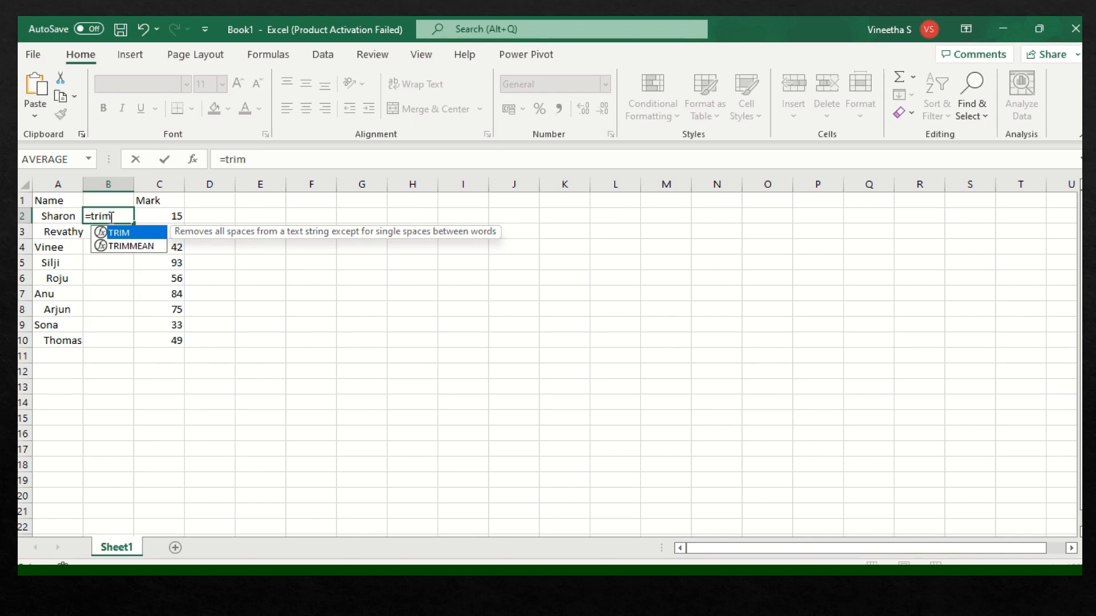
text(()
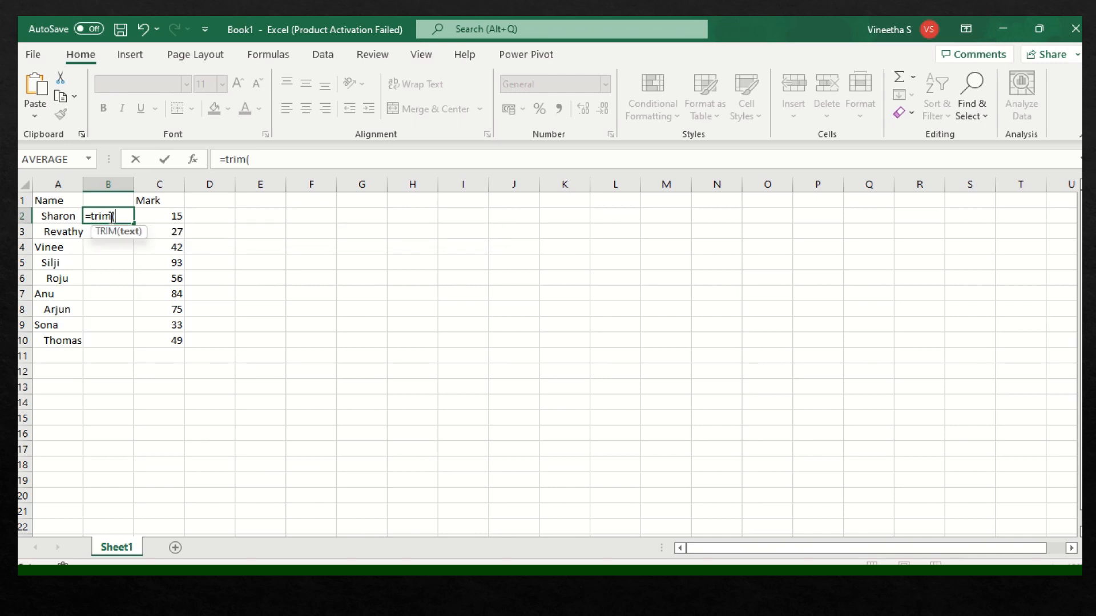
text(a2)
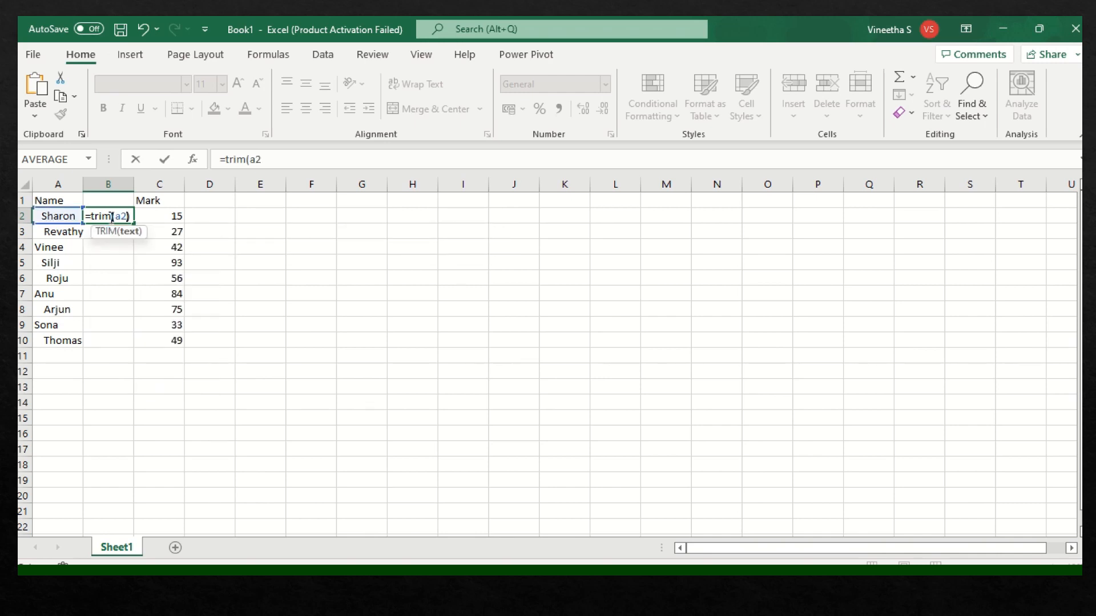
text())
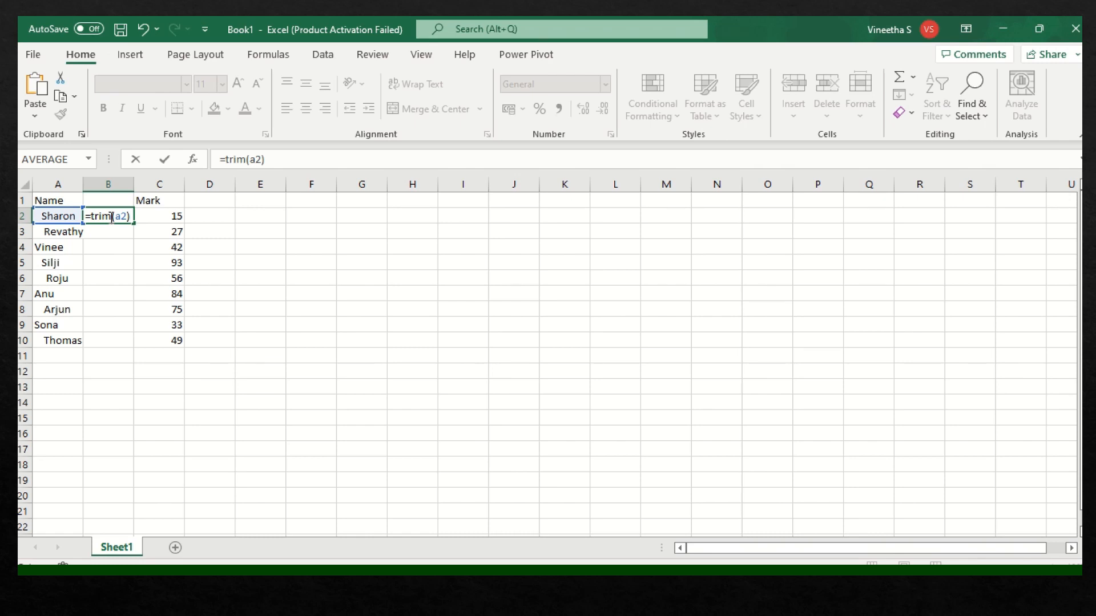
key(Return)
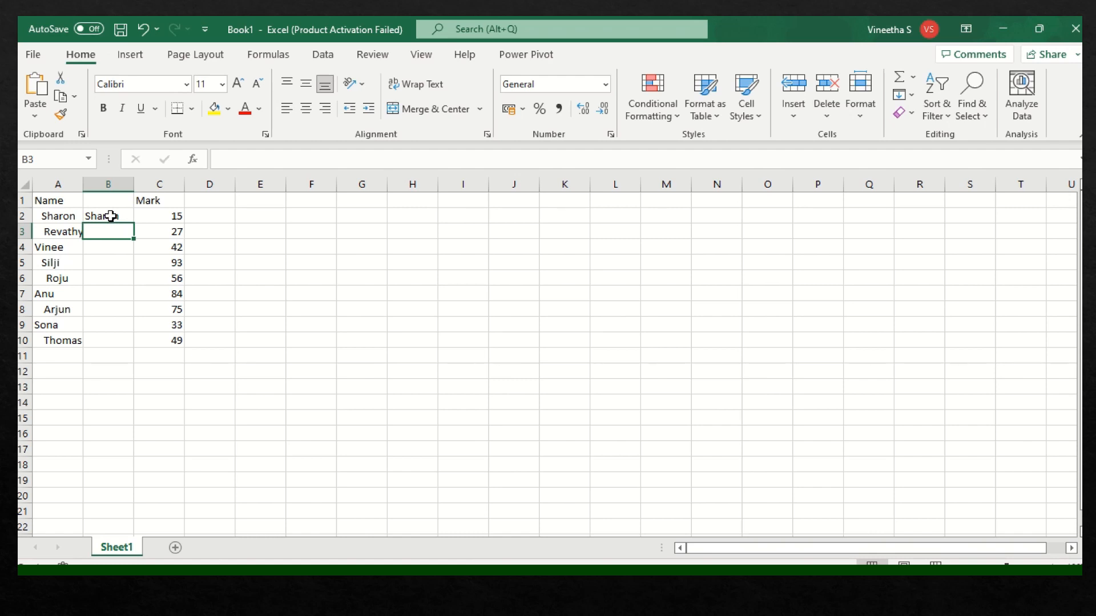
click(119, 215)
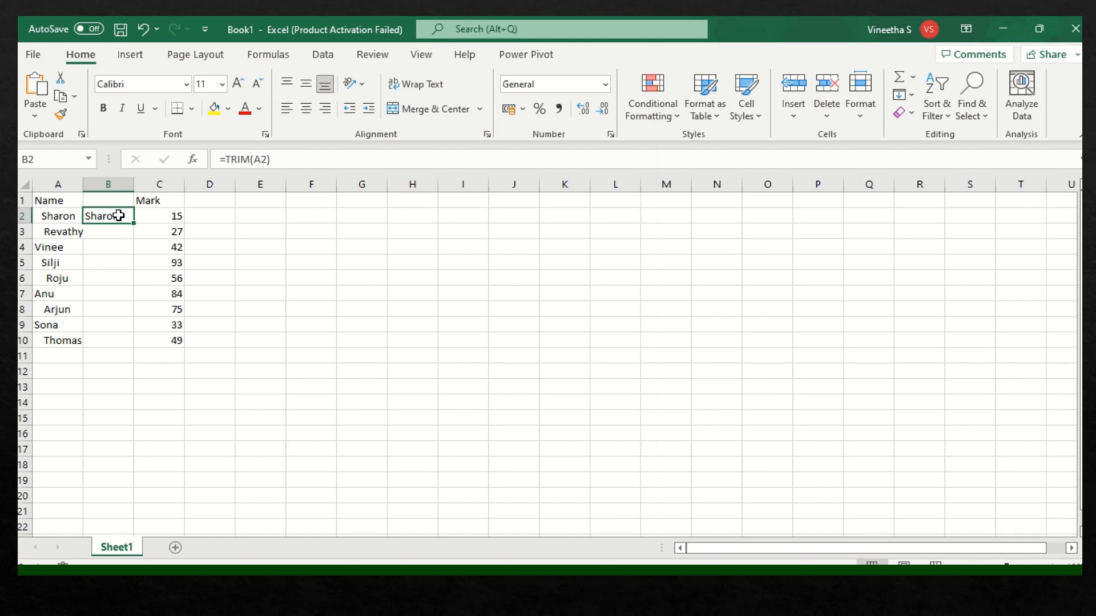
drag(133, 223, 144, 345)
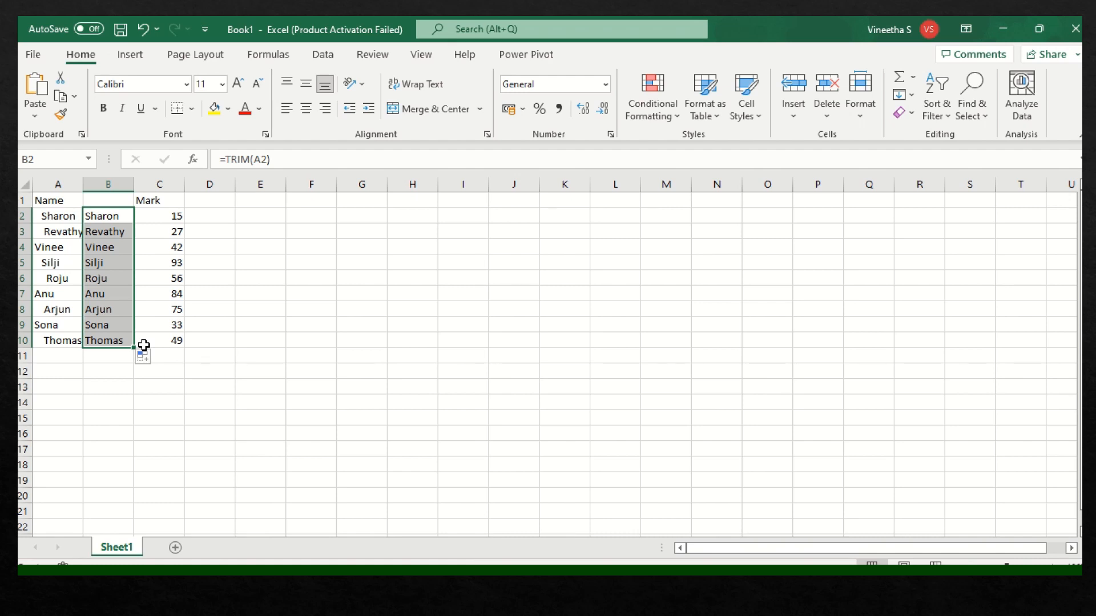
Copy the trimmed names in B2:B10 and paste them as values only over the originals starting at A2
key(ctrl+c)
click(56, 216)
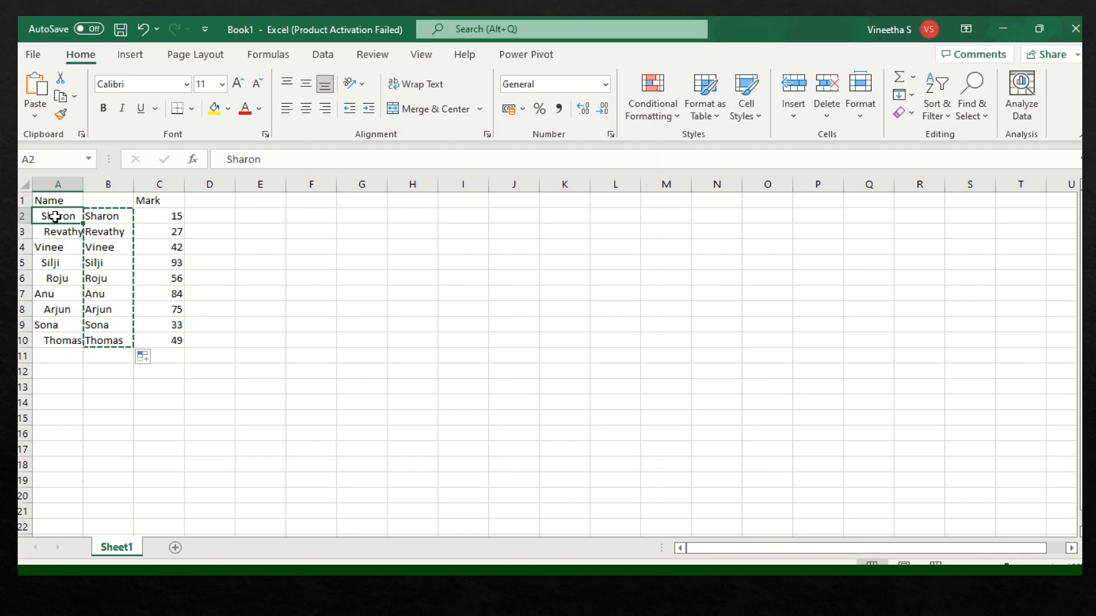
right_click(55, 217)
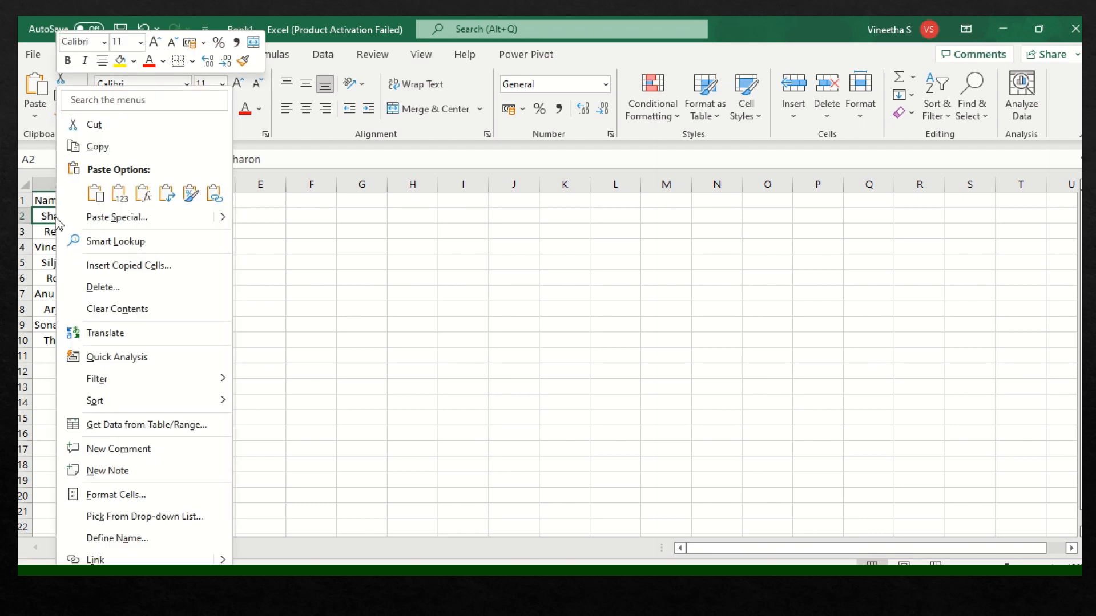
click(113, 222)
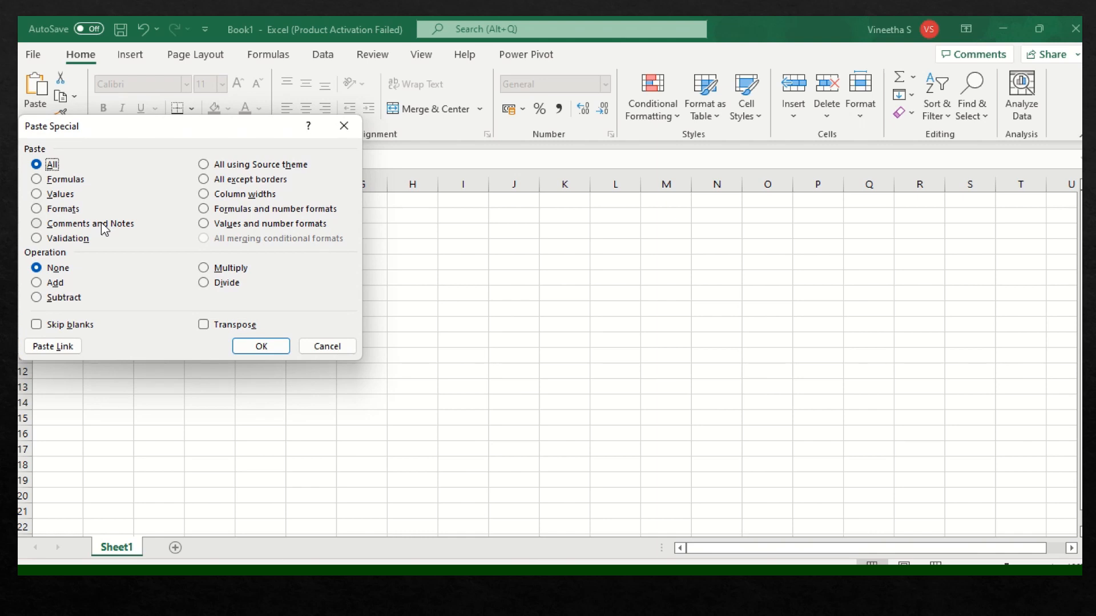
click(38, 194)
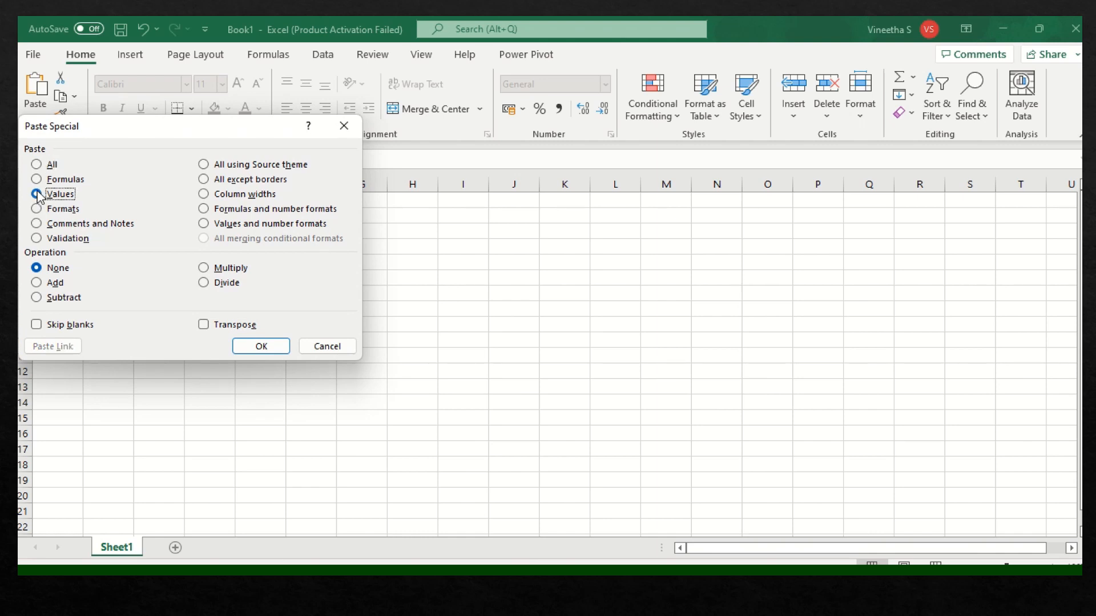
click(265, 349)
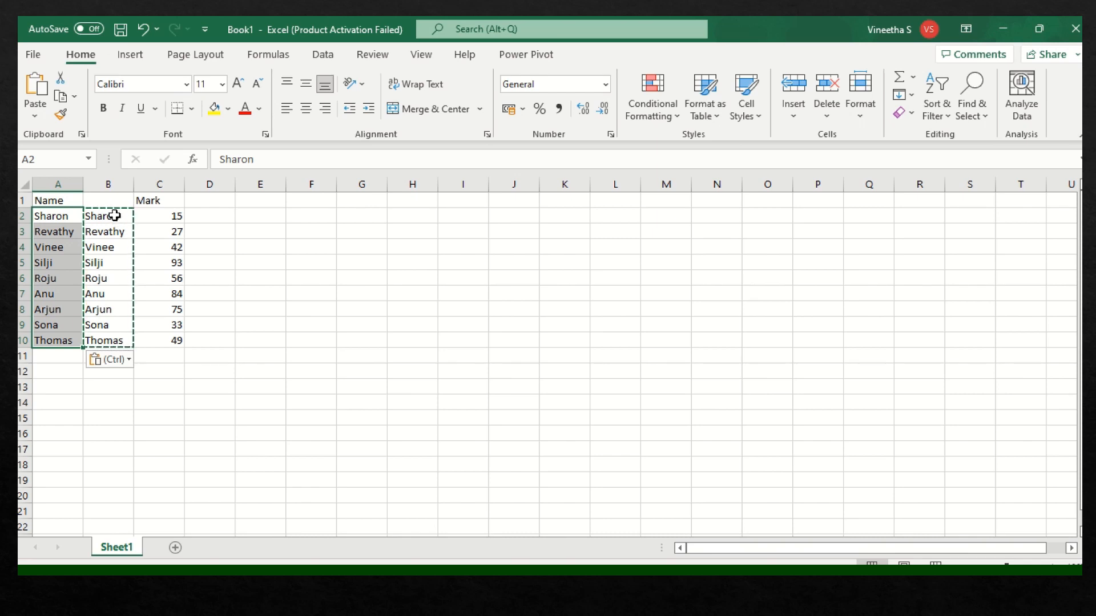
Delete the helper column B so that Mark sits directly beside Name, and deselect the column
click(112, 181)
right_click(113, 185)
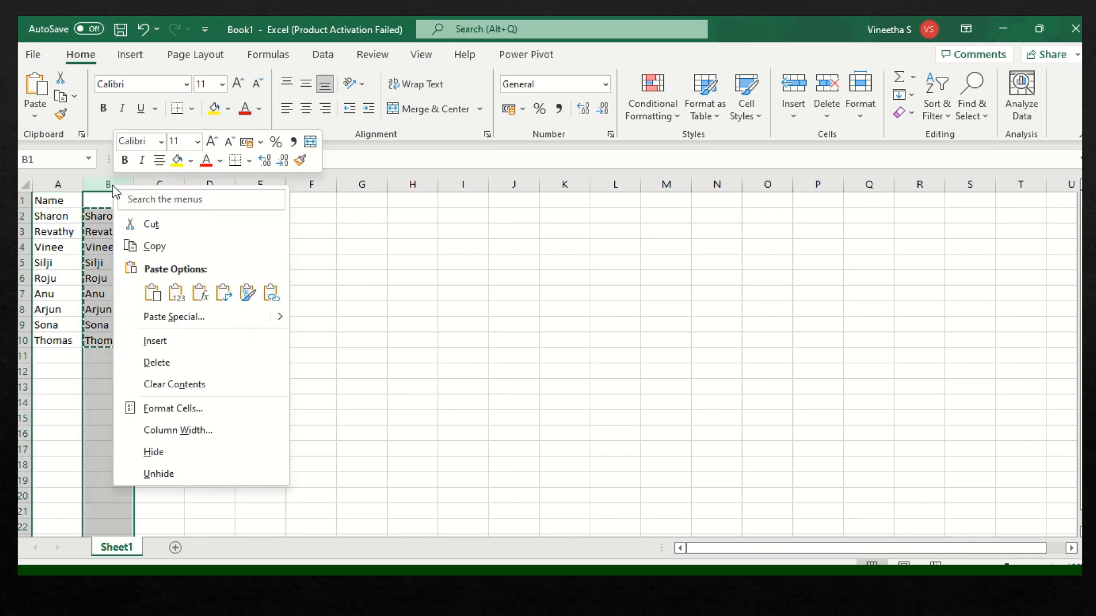
click(171, 362)
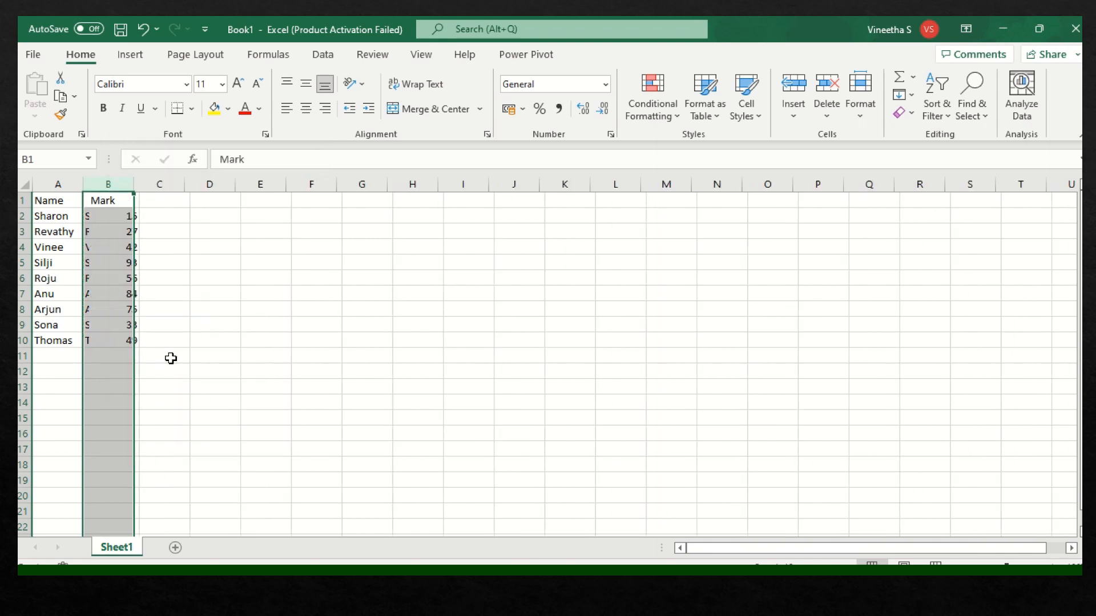
click(190, 385)
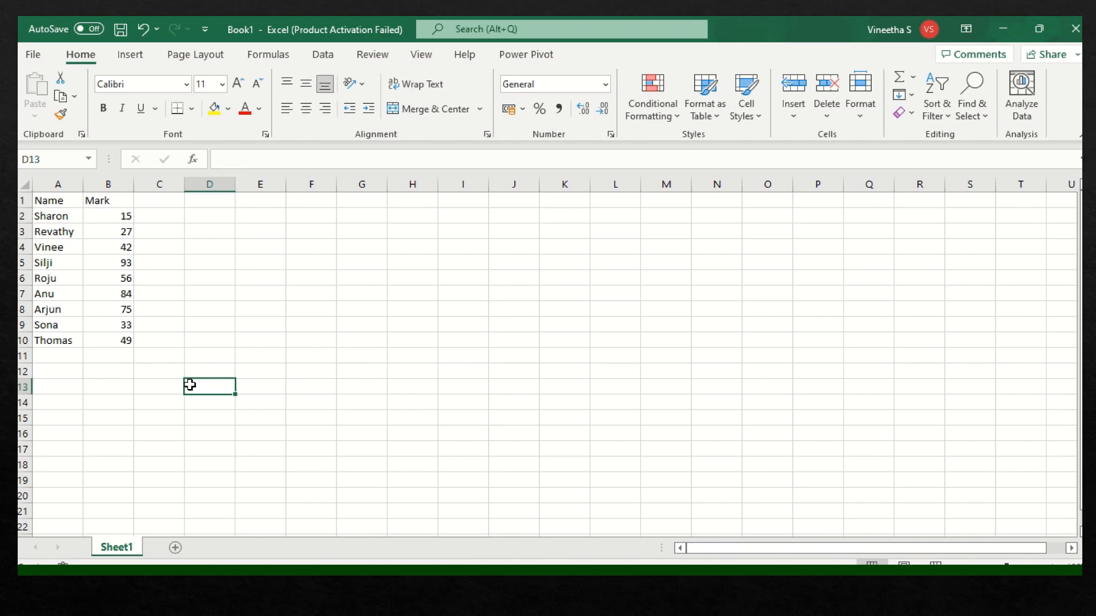
mouse_move(538, 19)
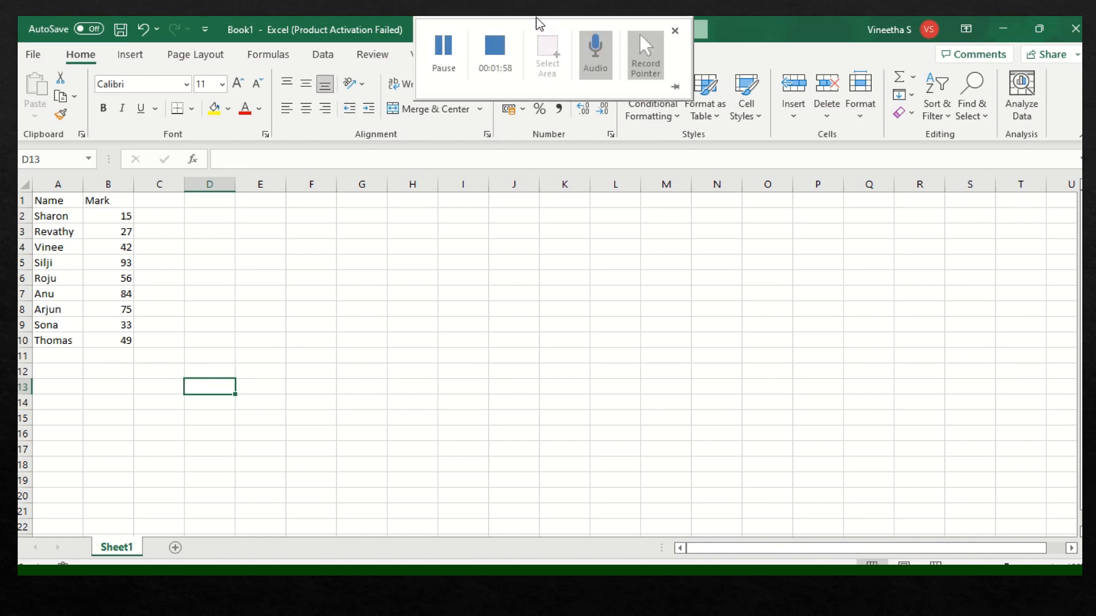
click(505, 46)
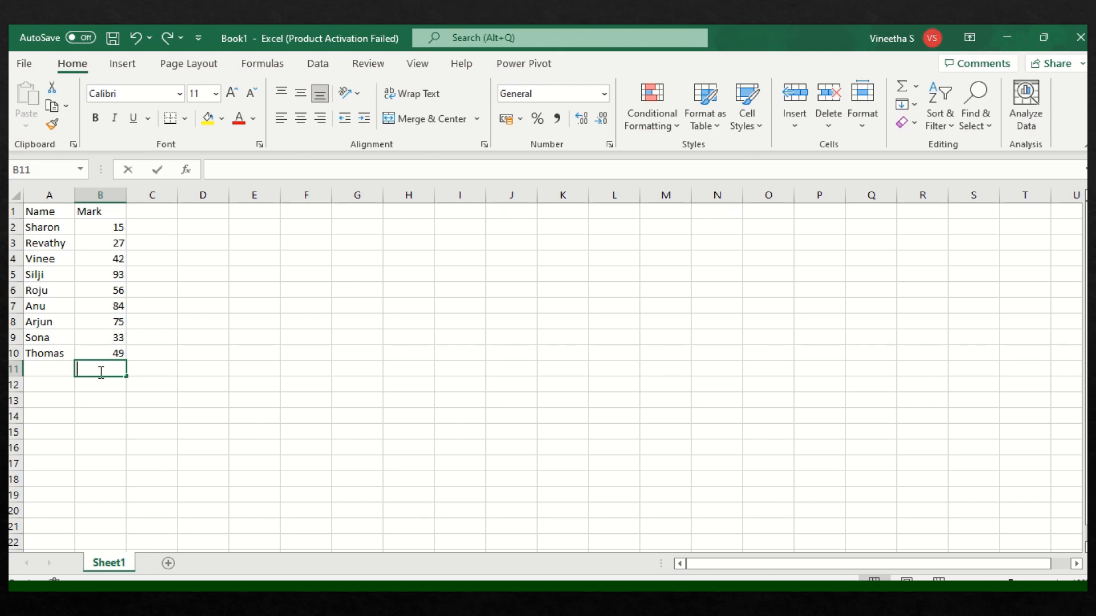
Enter =sum(b2:b10) in cell B11 to total the marks
text(=sum()
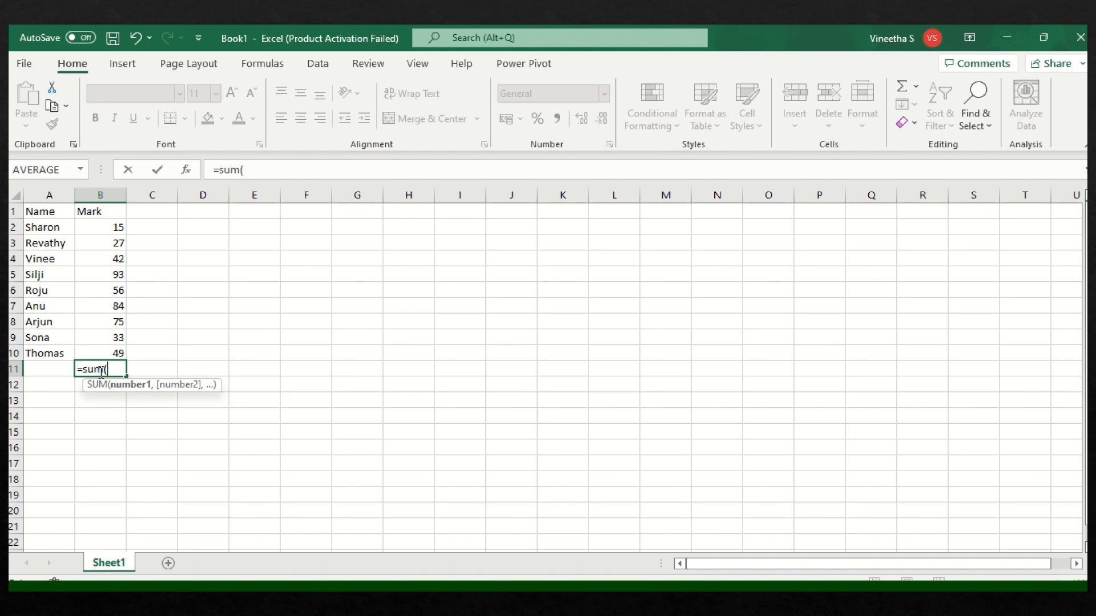
text(b)
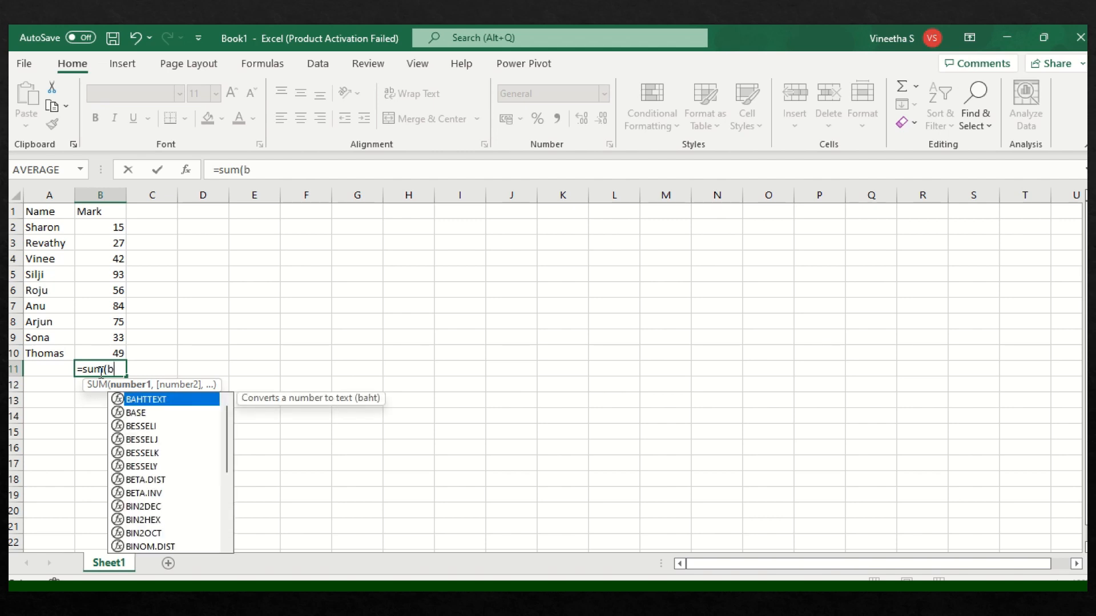
text(2:)
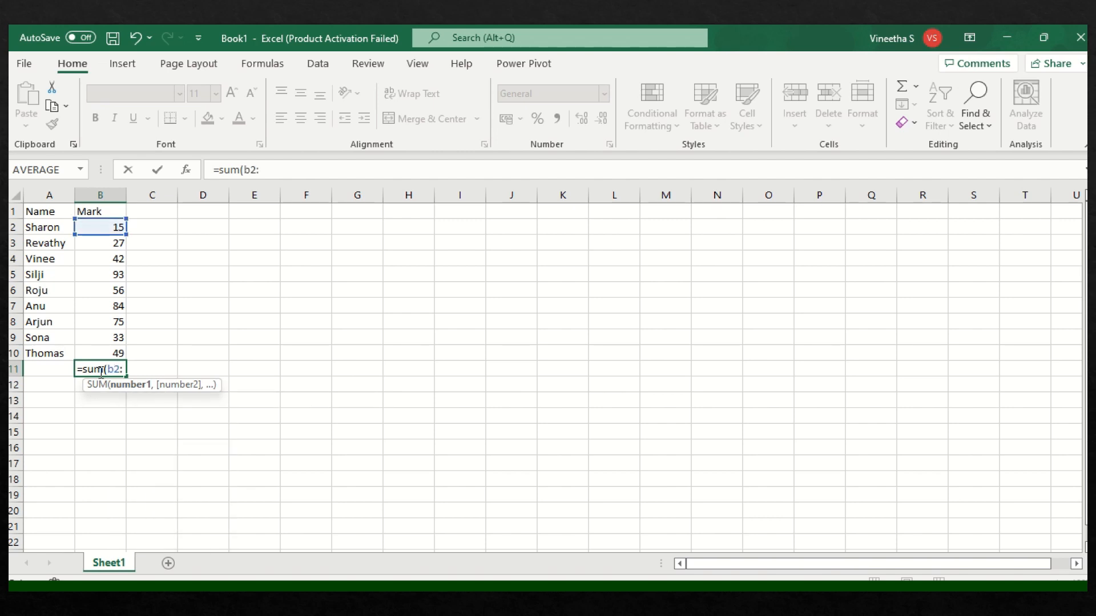
text(b10)
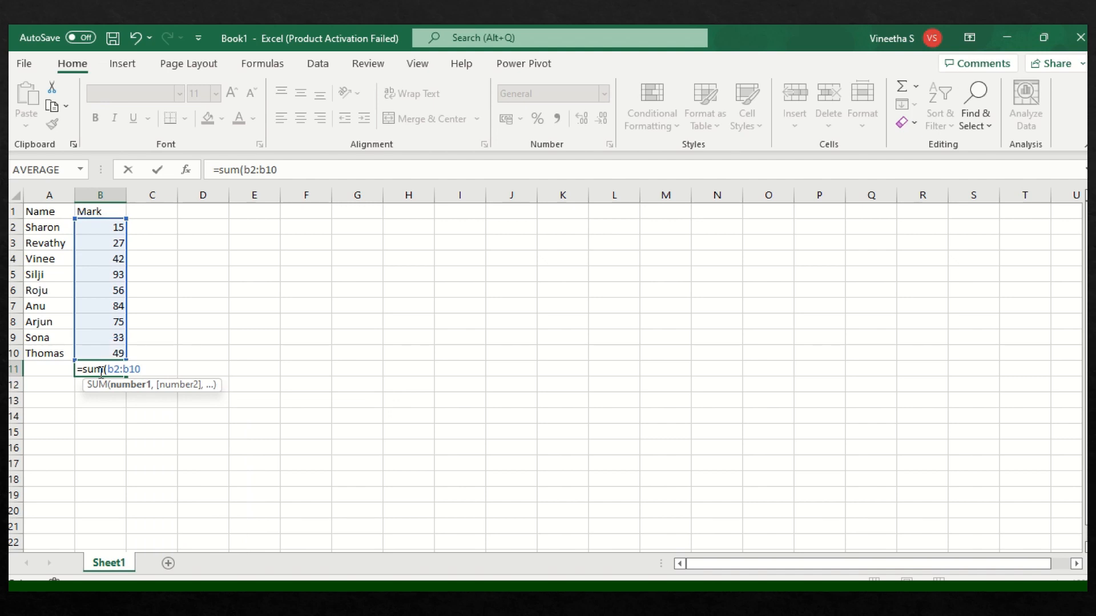
text())
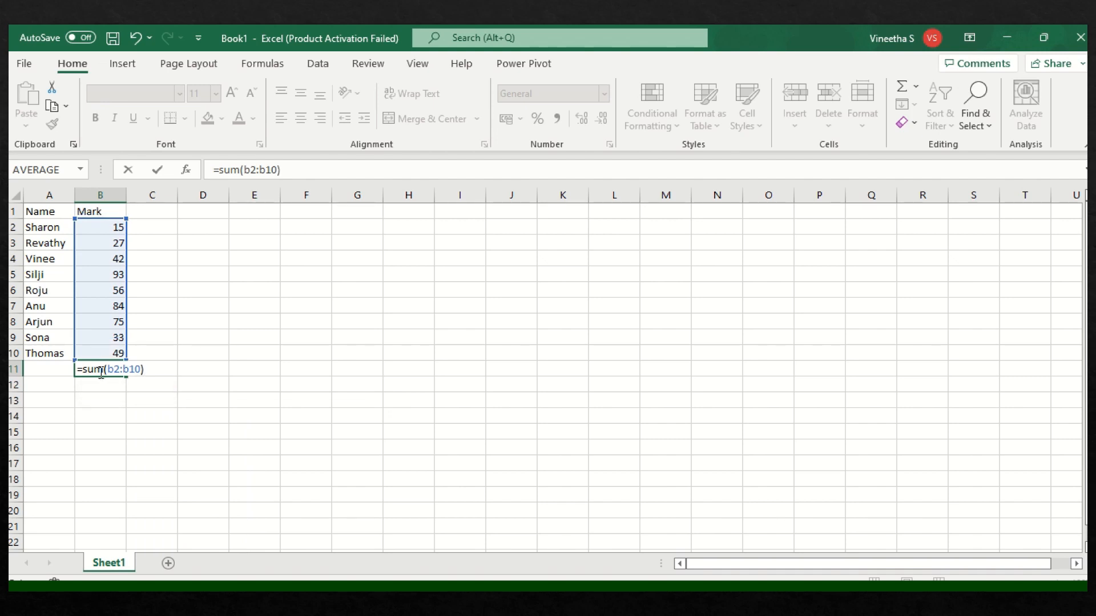
key(Return)
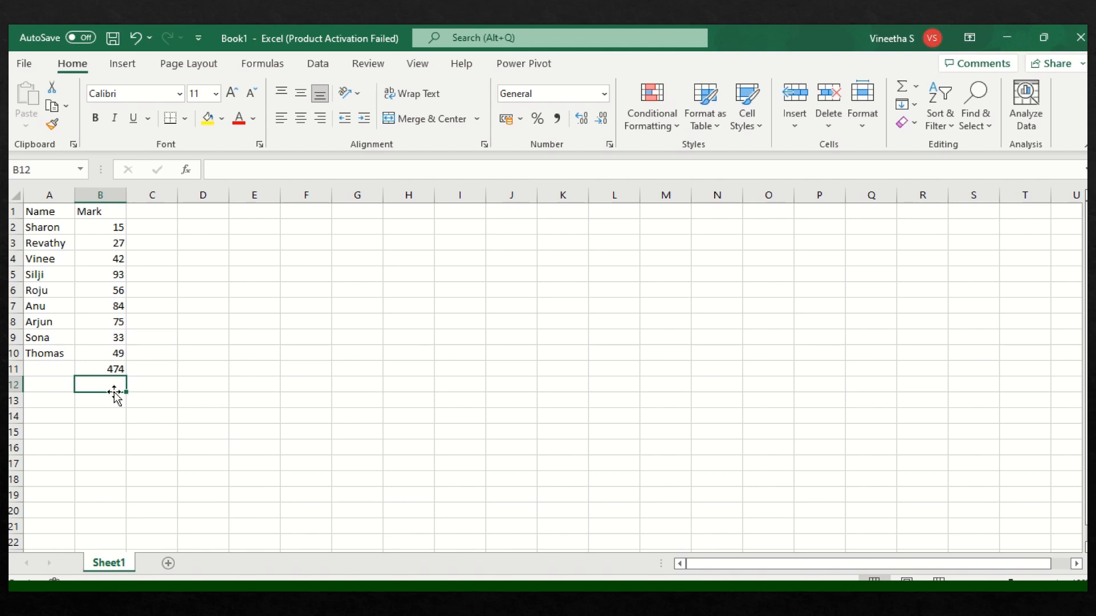
Enter =50+150 in cell B12 to add two numbers directly
text(=)
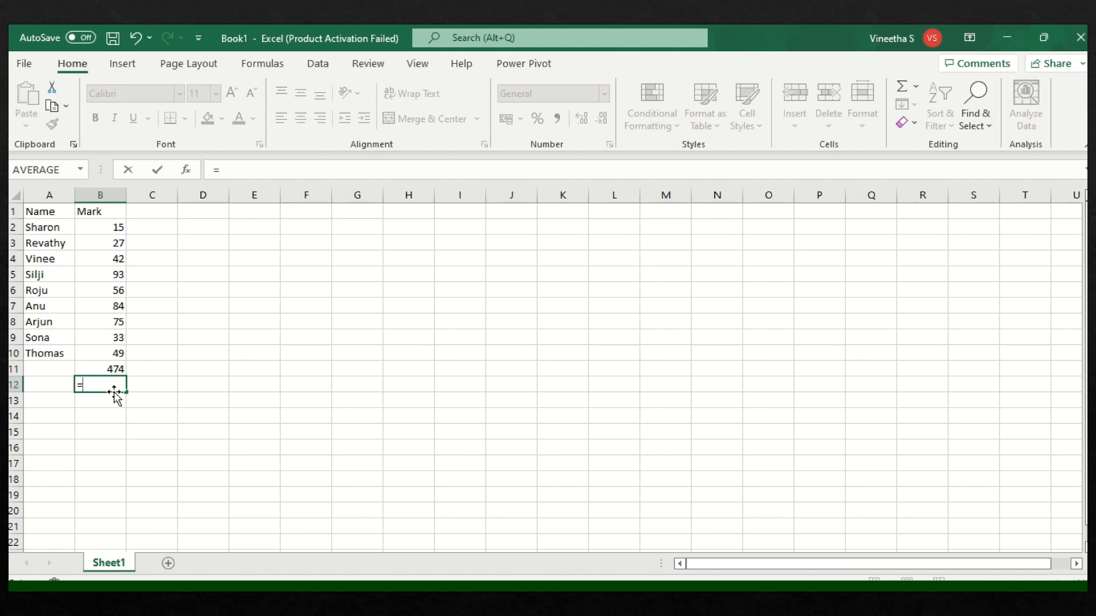
text(50+150)
key(Return)
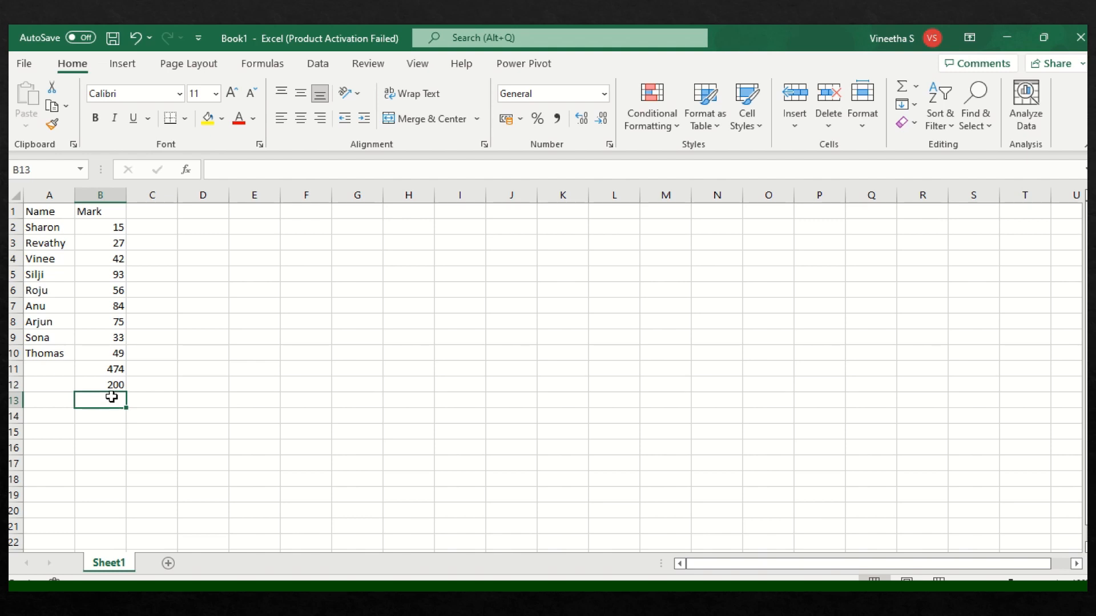
Enter =sum(100,200,300) in cell B13 to add typed numbers with the SUM function
text(=su)
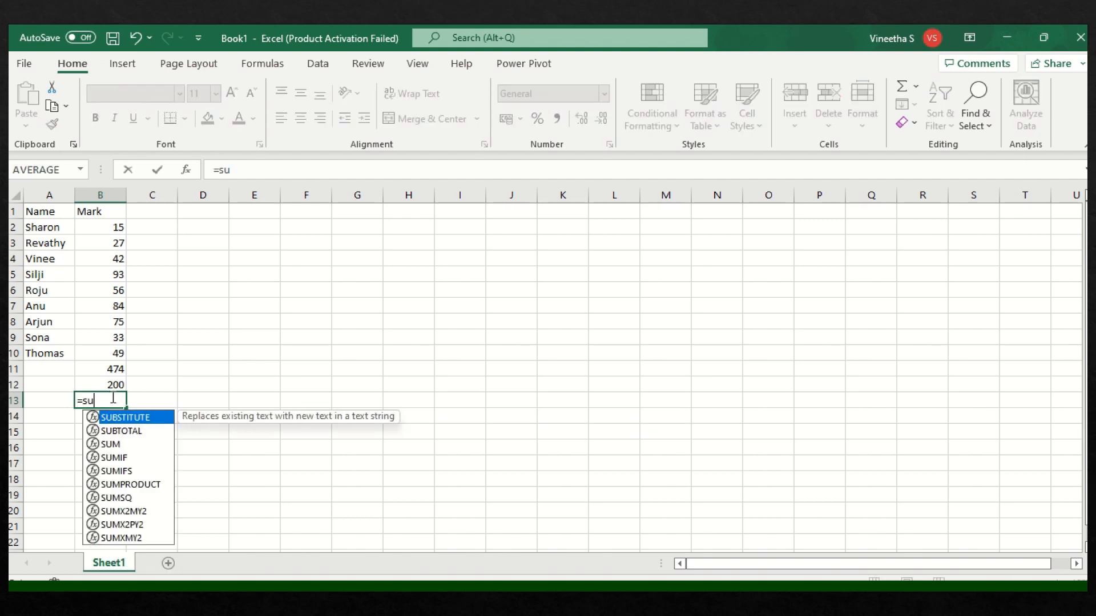
text(m(100,)
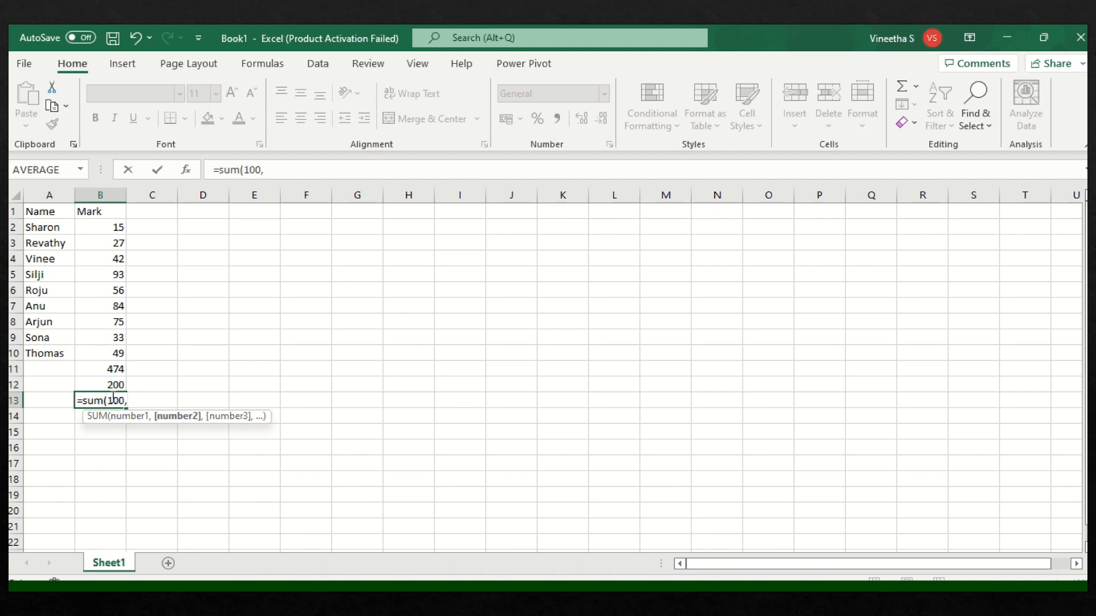
text(200,3)
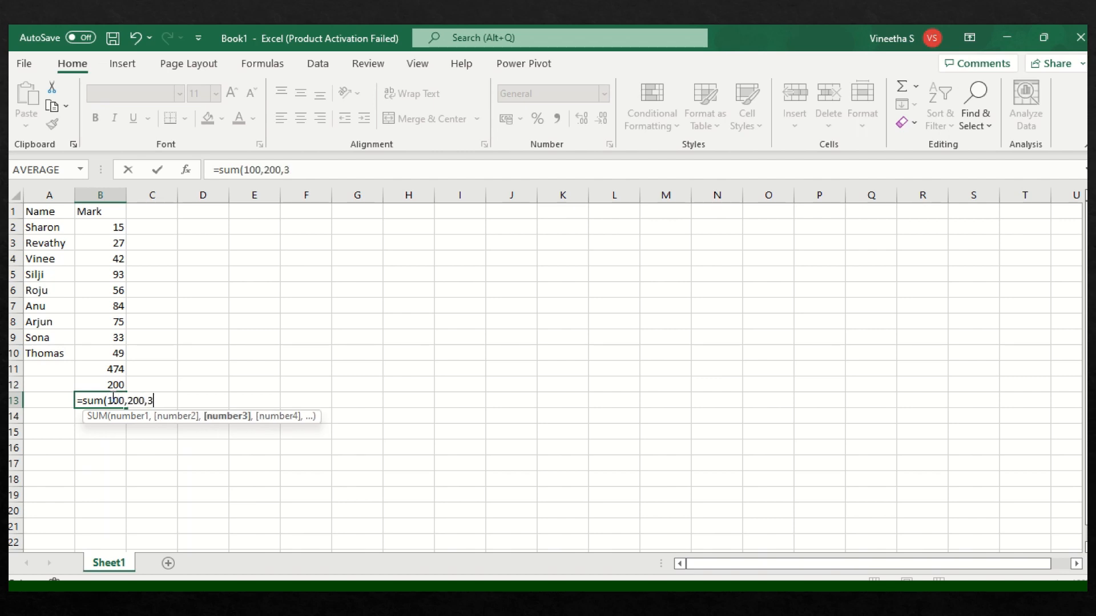
text(00))
key(Return)
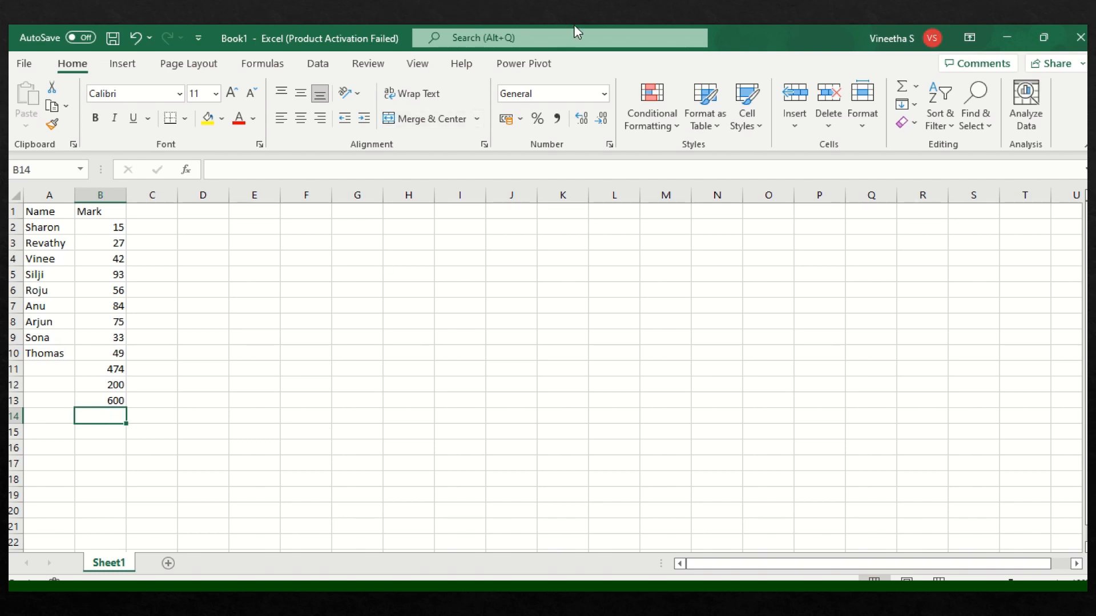
mouse_move(509, 34)
click(491, 52)
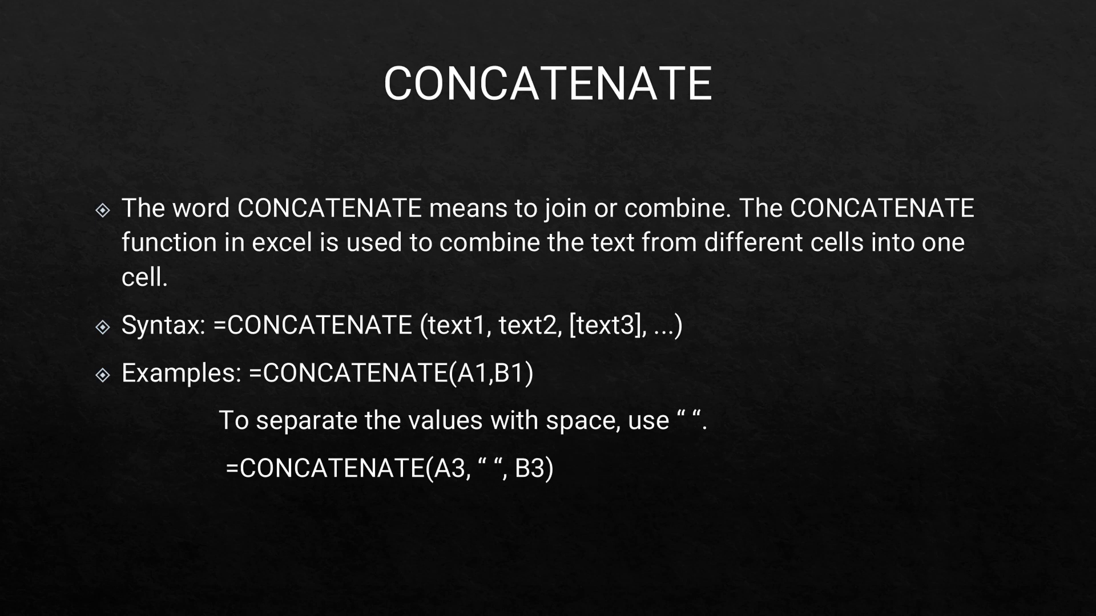
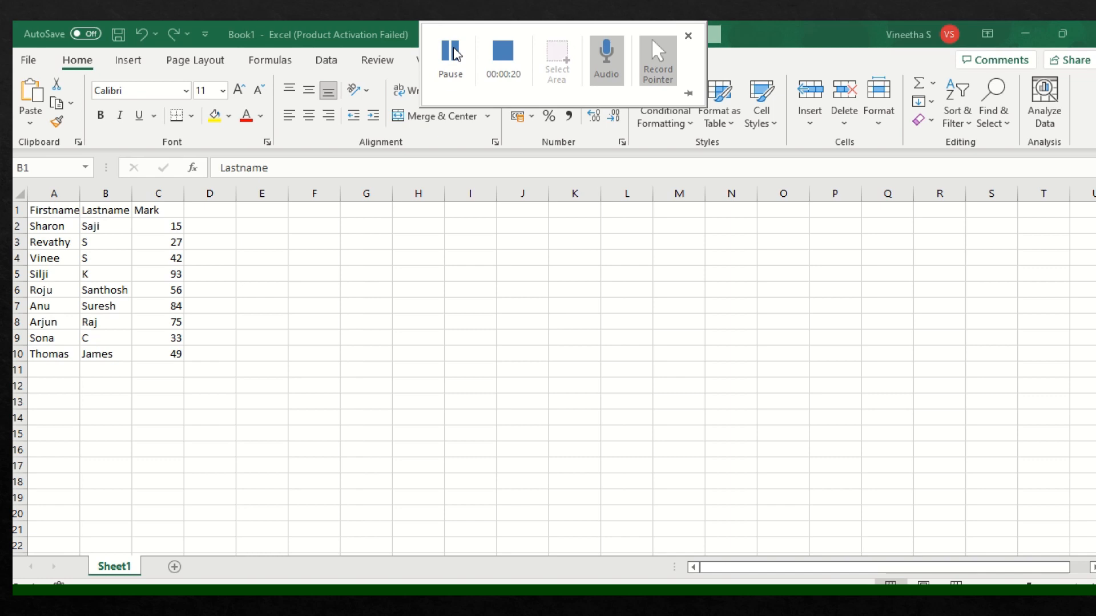
Insert an entire empty column between the Firstname and Lastname columns
click(105, 209)
right_click(105, 209)
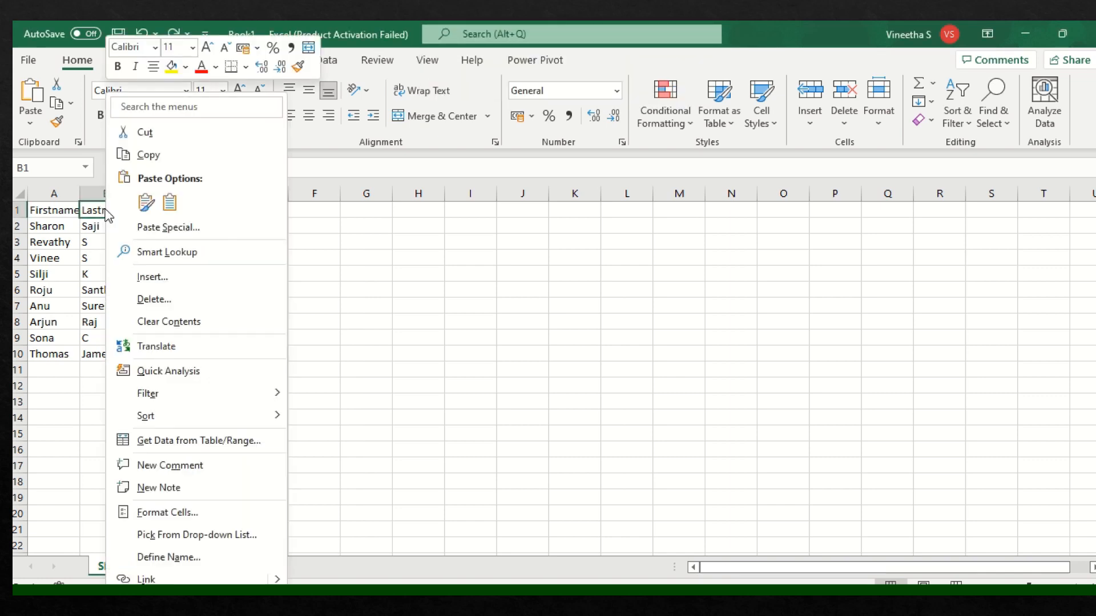
click(162, 283)
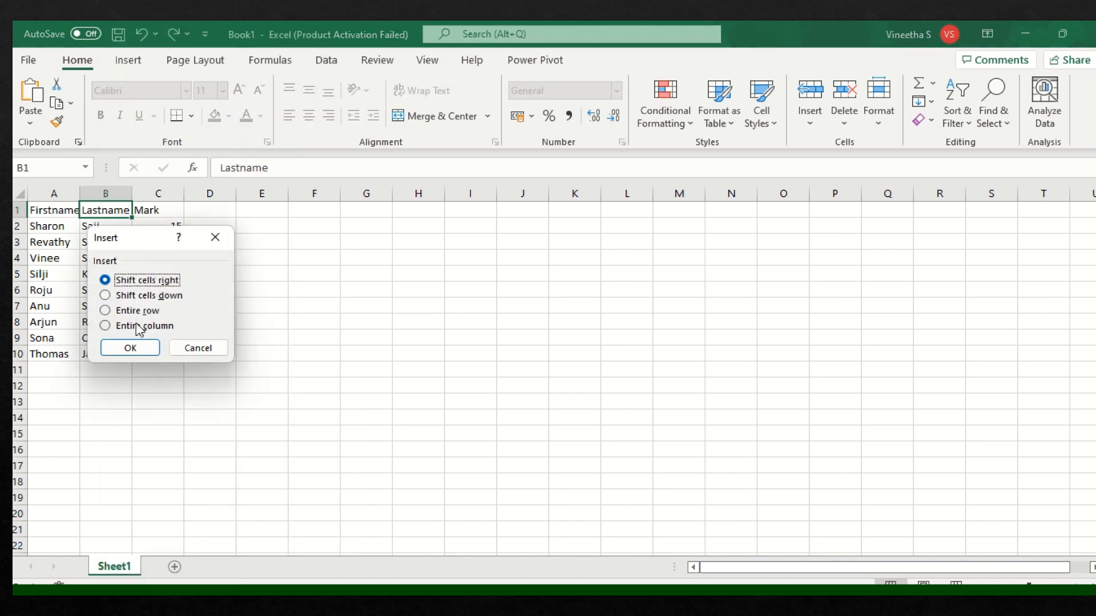
click(136, 326)
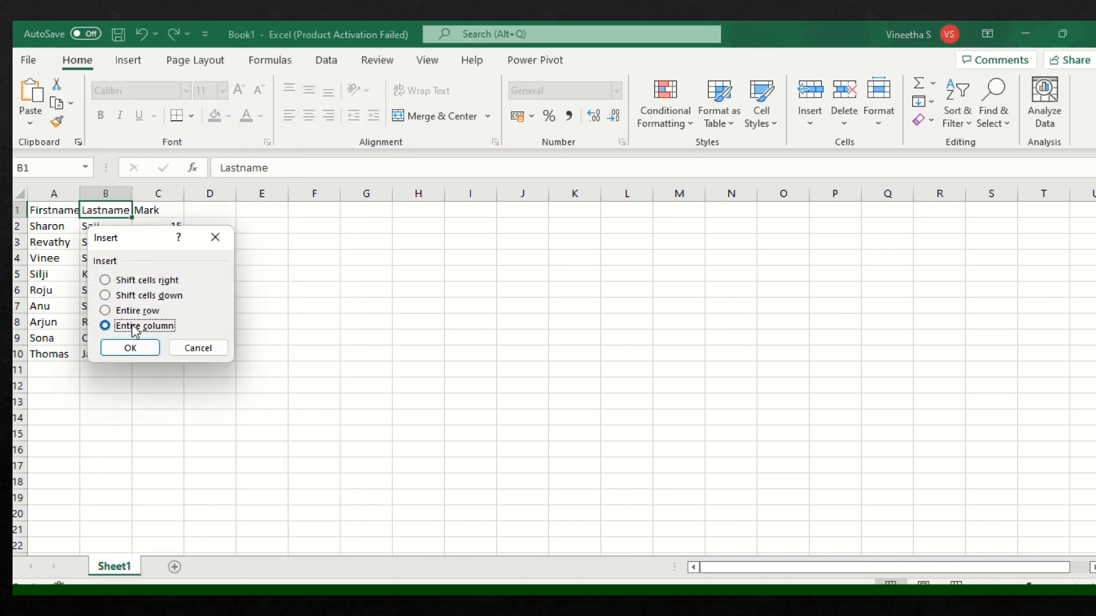
click(129, 346)
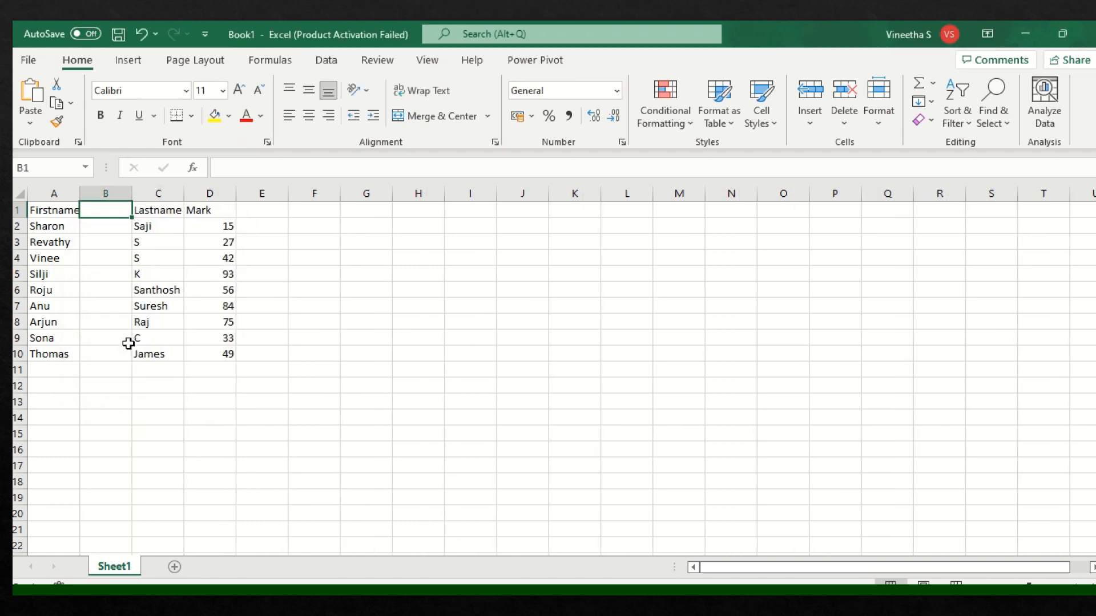
Enter =concatenate(a2," ",c2) in cell B2 to join the first and last names with a space
click(109, 226)
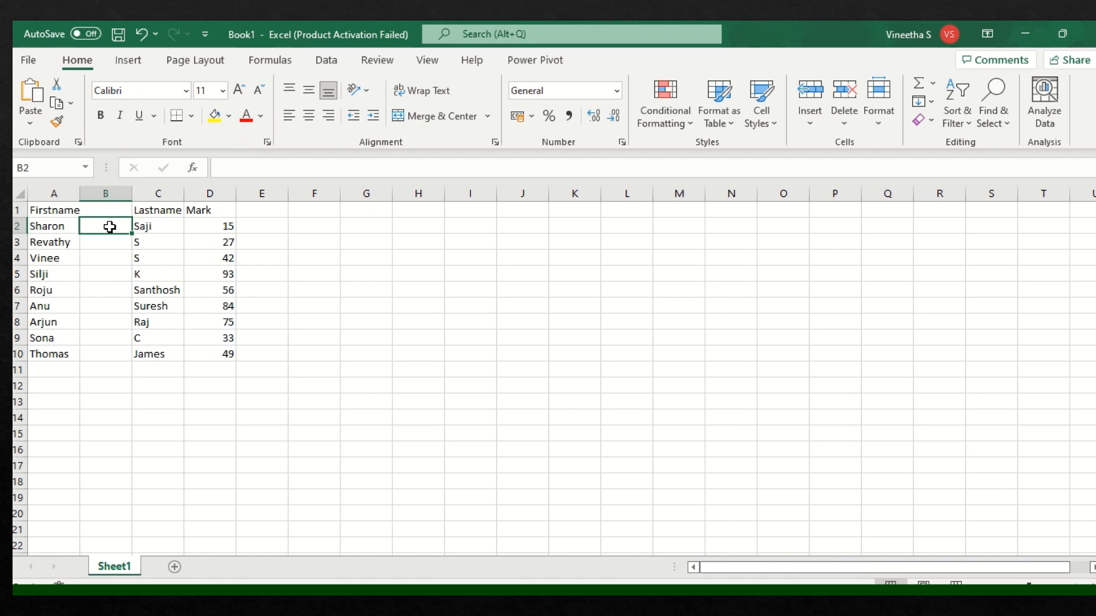
text(=conc)
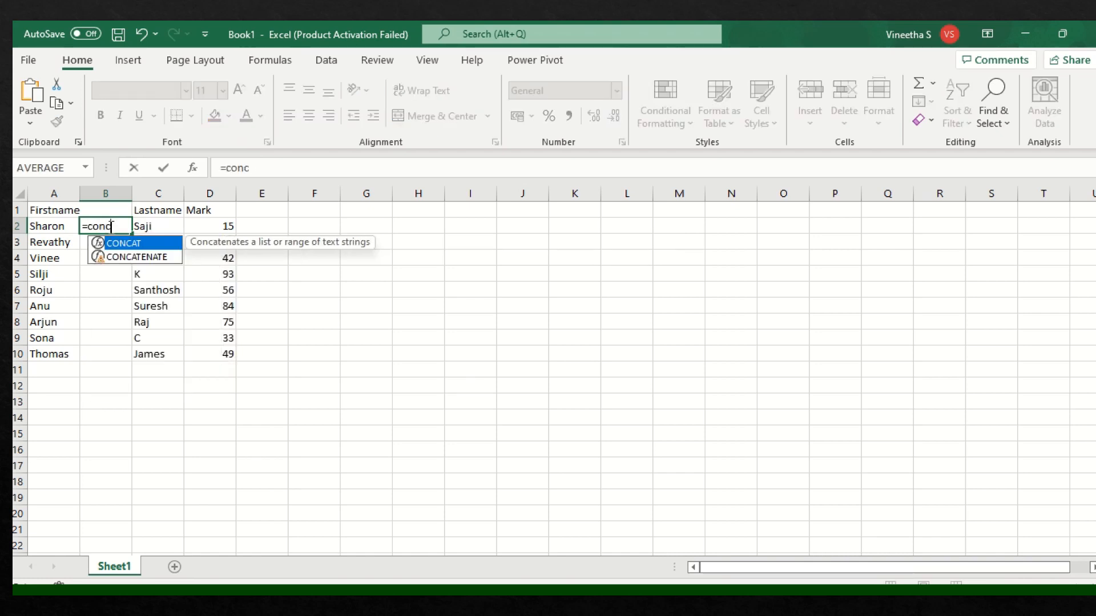
text(atenat)
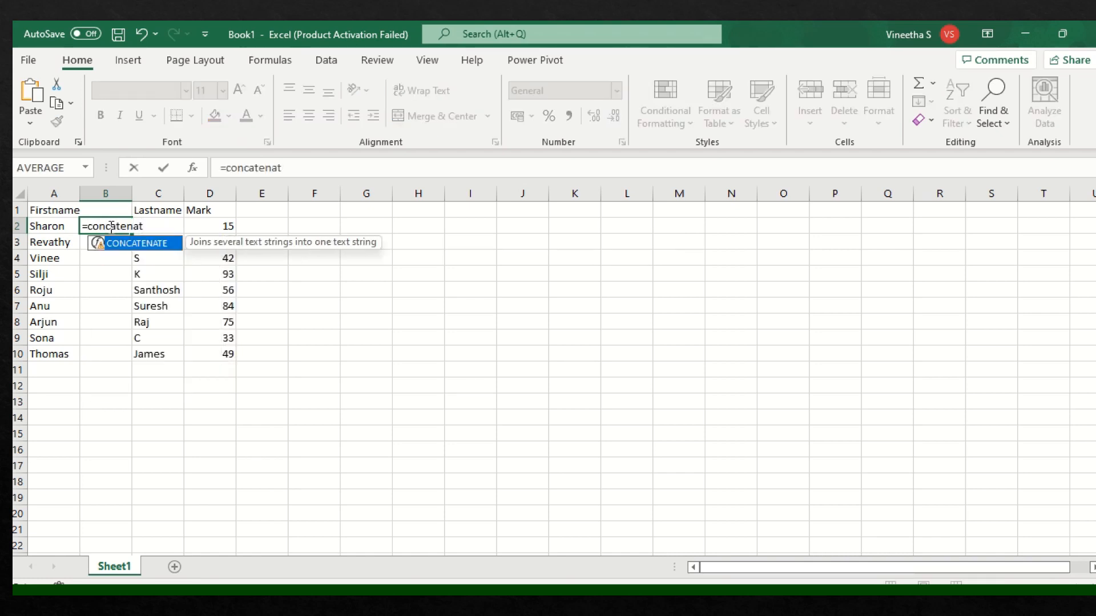
text(e)
text(()
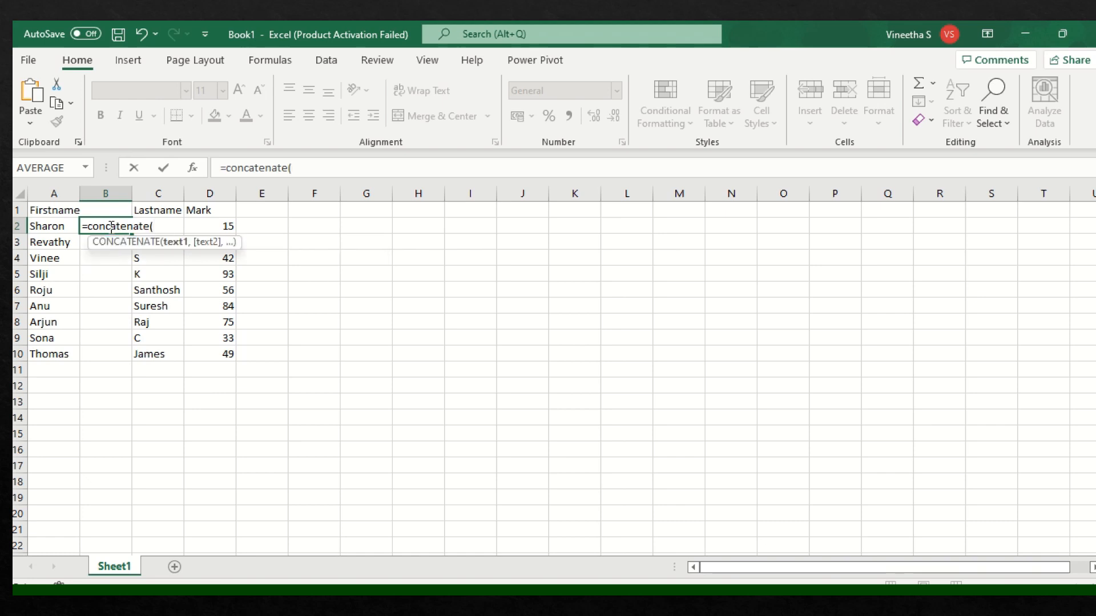
text(a2)
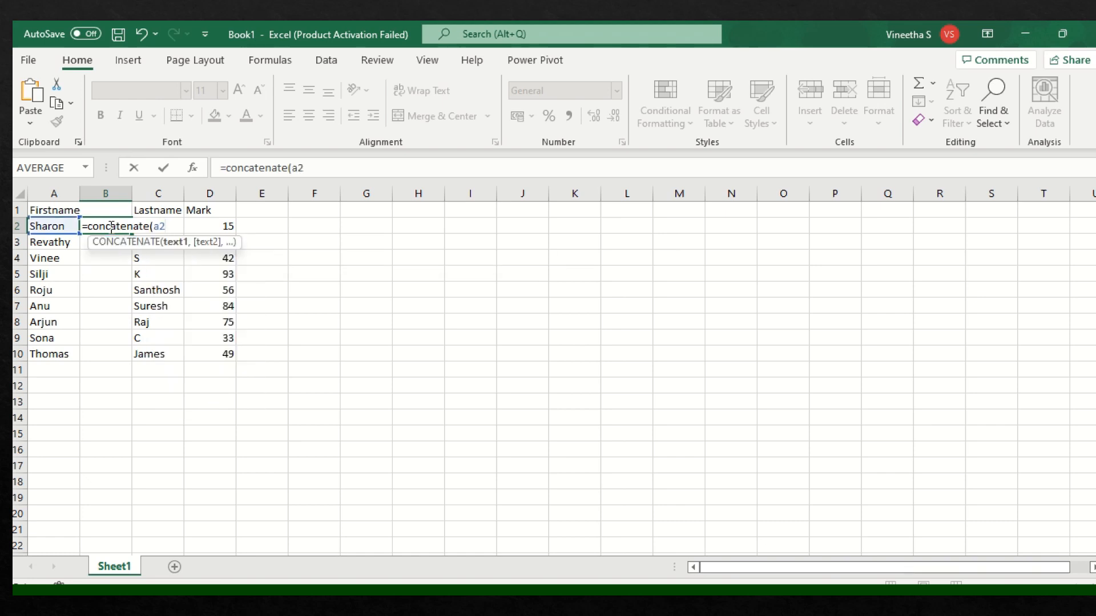
text(,)
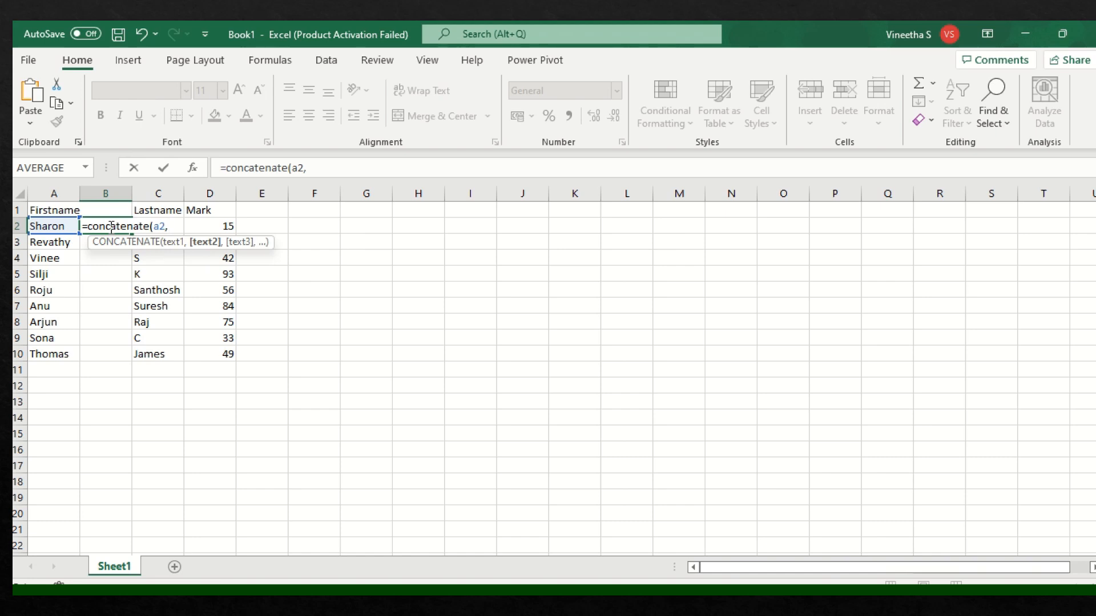
text(" ",)
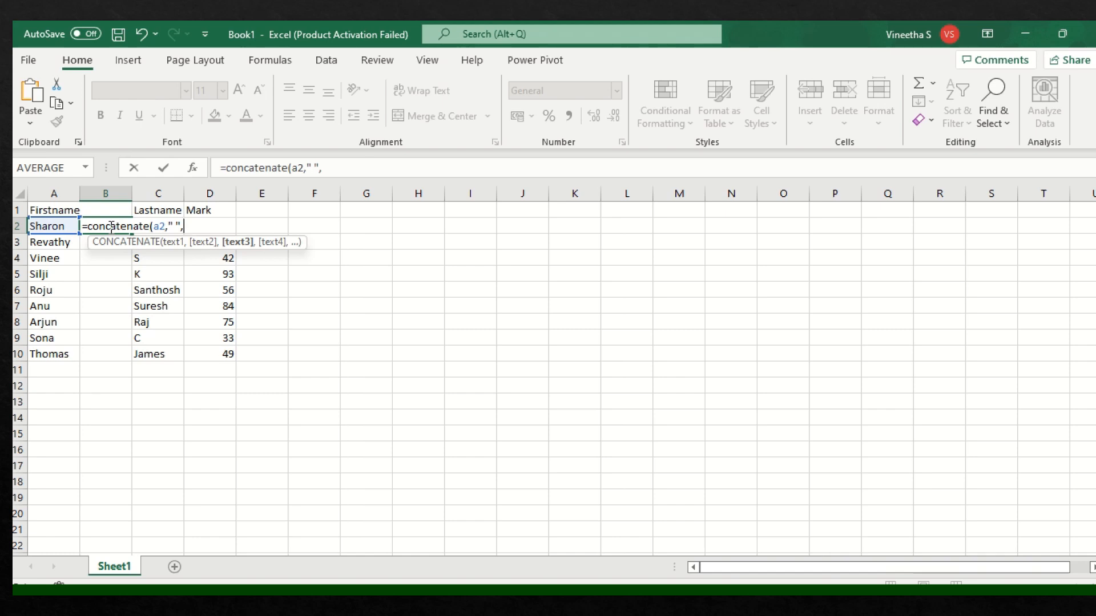
text(c)
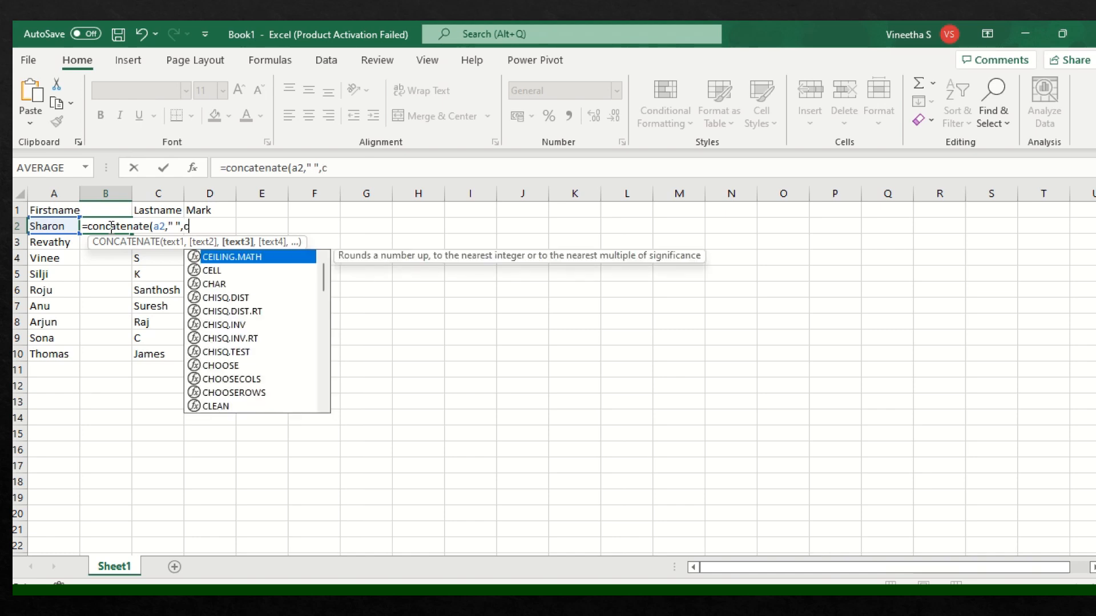
text(2))
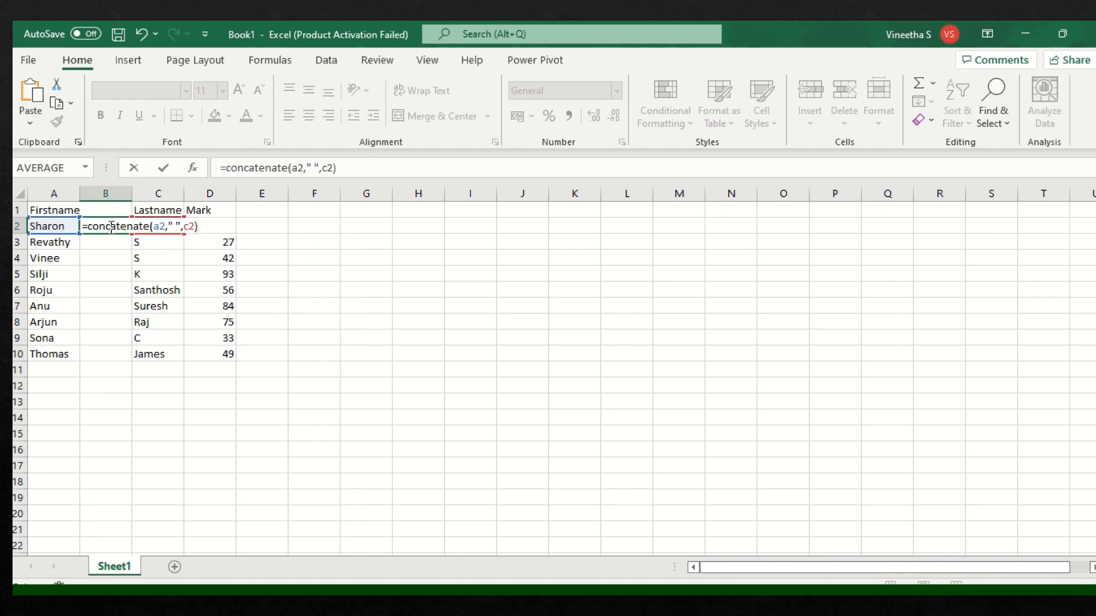
key(Return)
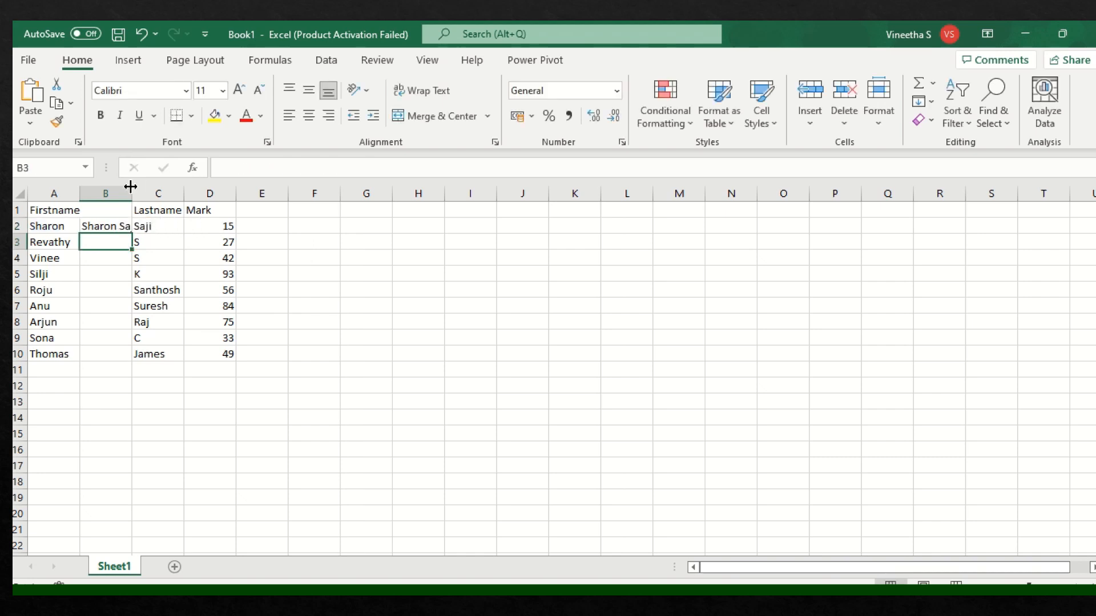
Widen column B to fit the full names and fill the CONCATENATE formula from B2 down to B10
drag(131, 193, 170, 198)
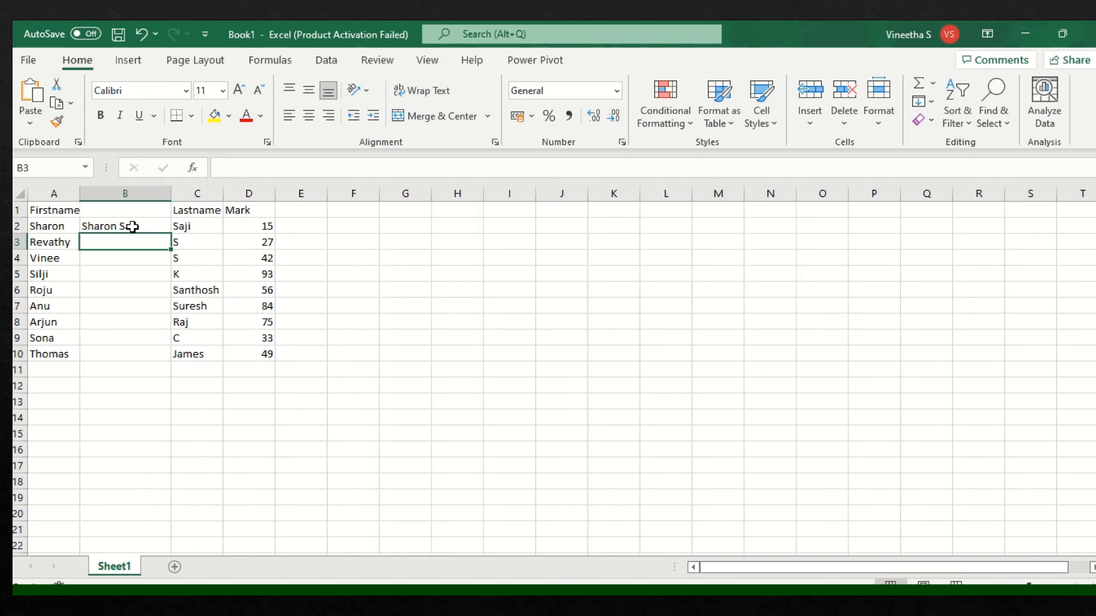
click(133, 227)
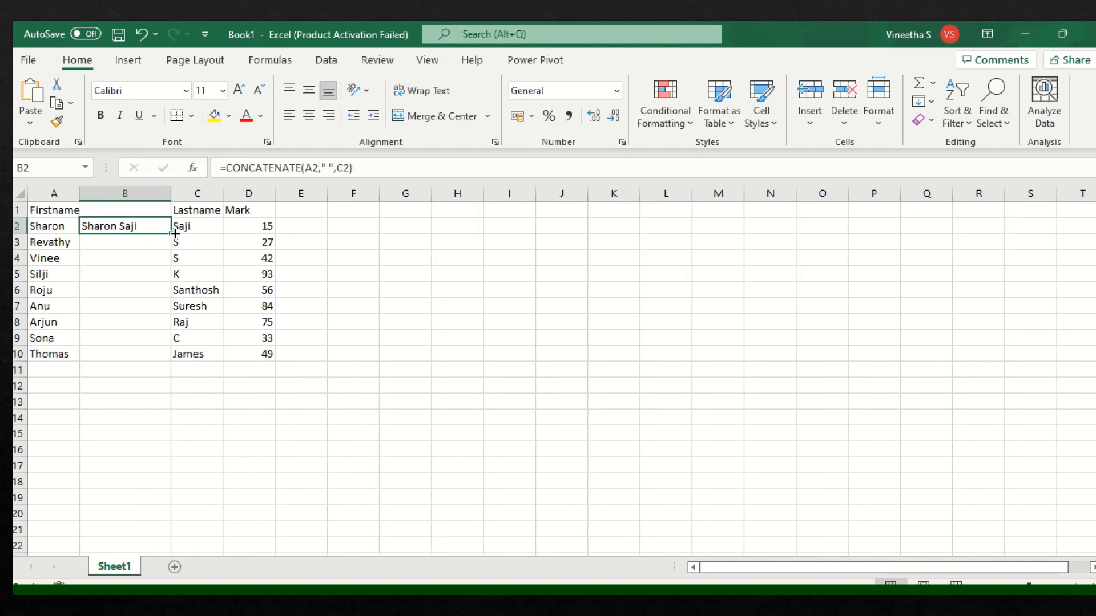
drag(172, 234, 191, 358)
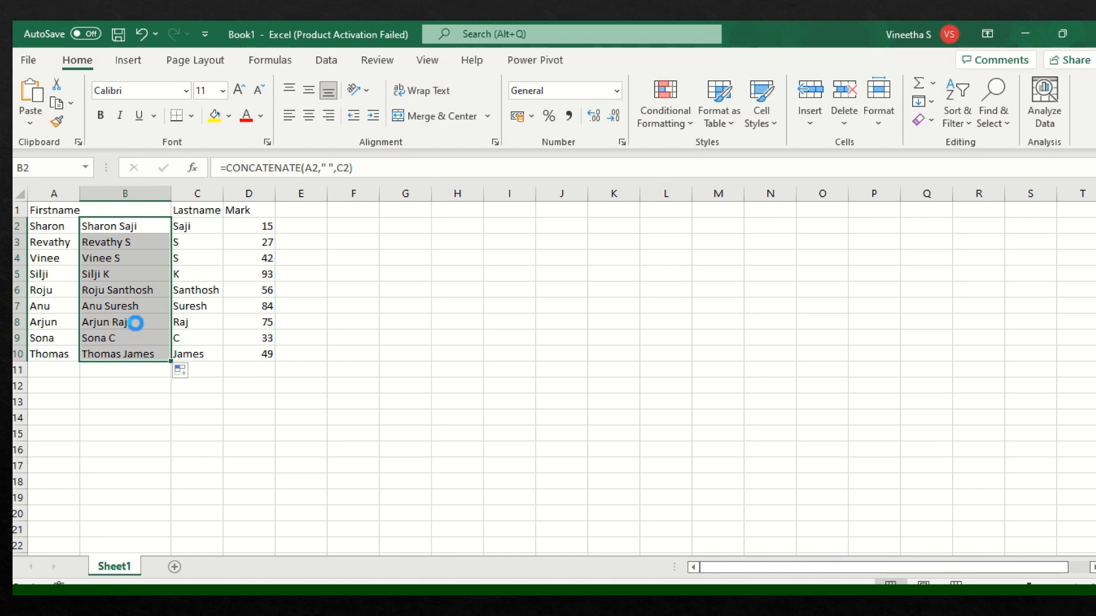
Copy the concatenated names in B2:B10 and paste them over the first names starting at A2 as values only
key(ctrl+c)
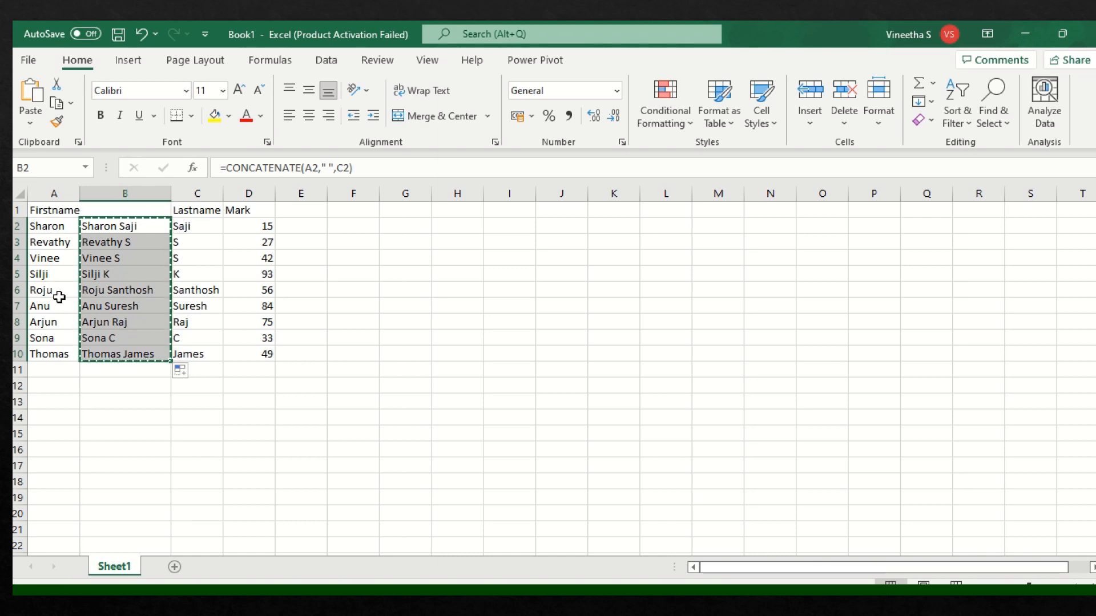
click(48, 227)
right_click(48, 227)
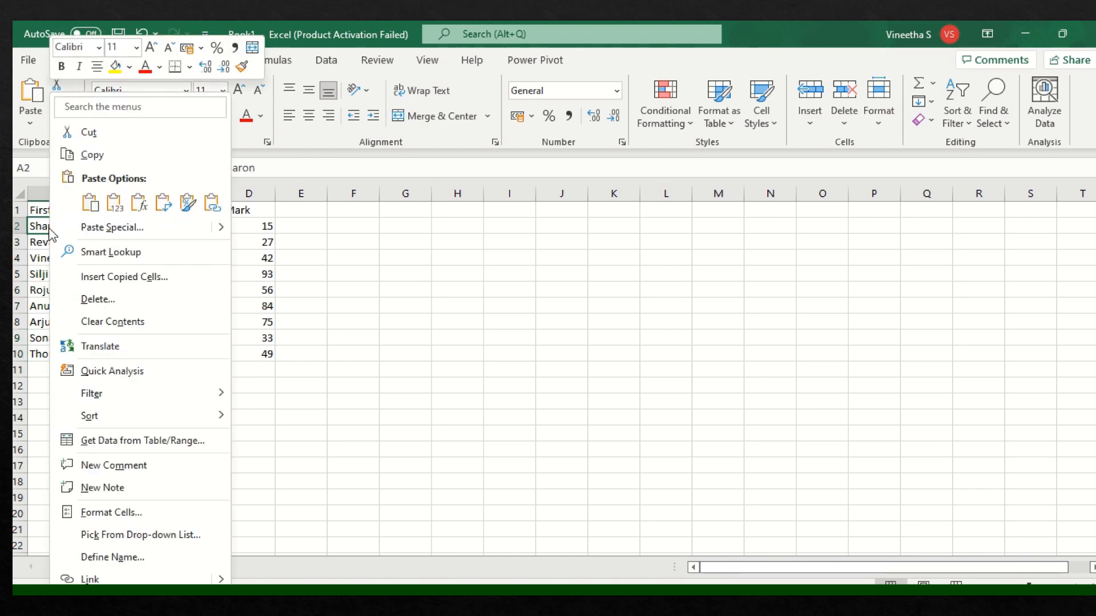
click(110, 227)
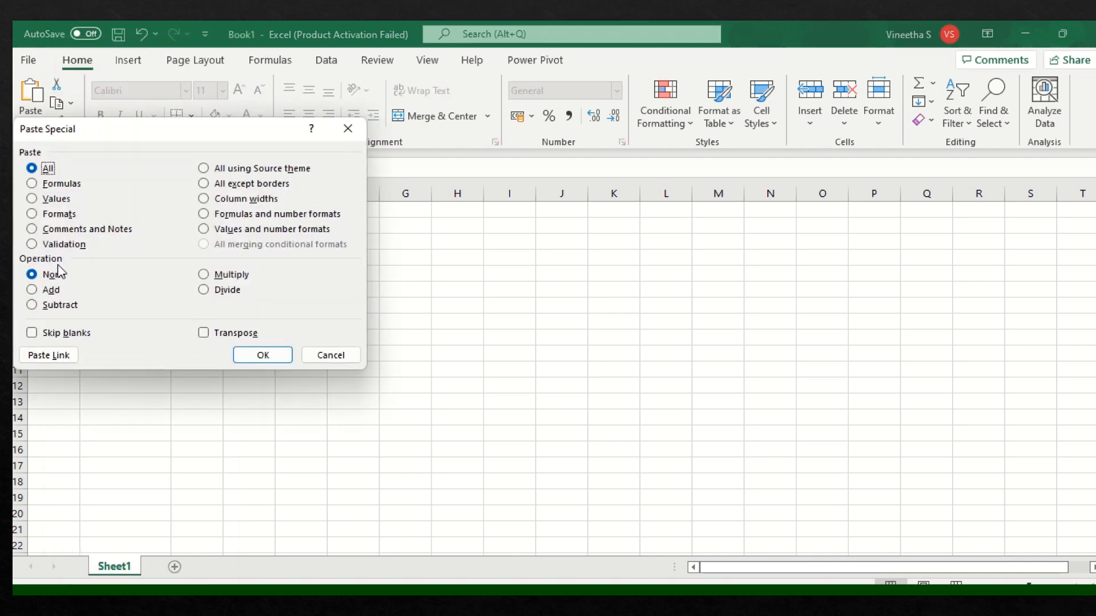
click(32, 199)
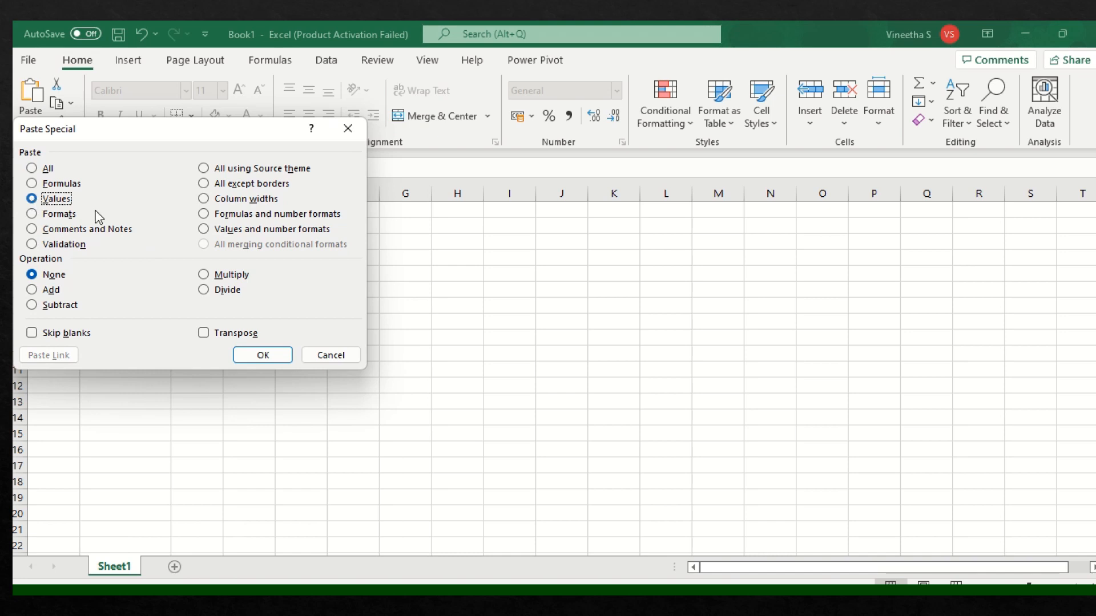
click(265, 356)
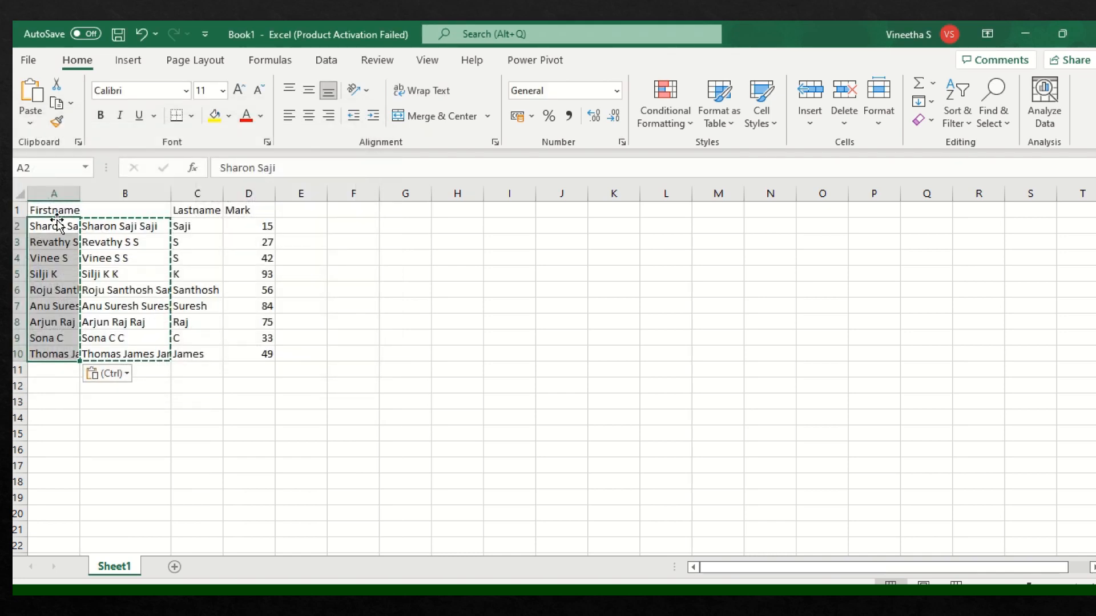
Widen column A to fit the full names and change the header in A1 to Name
drag(74, 191, 139, 200)
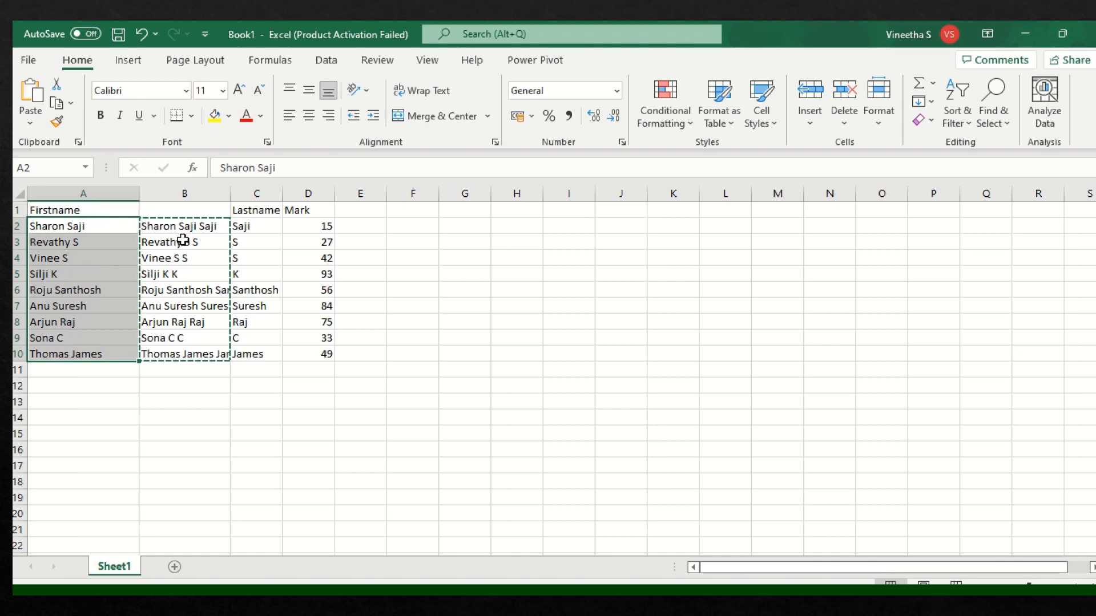
click(106, 212)
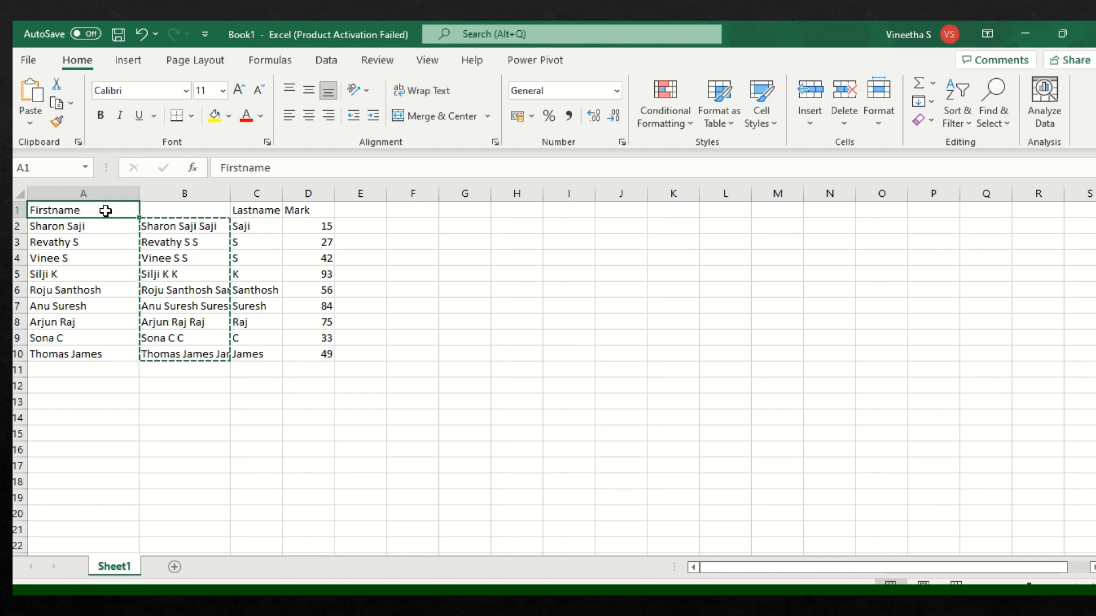
text(Name)
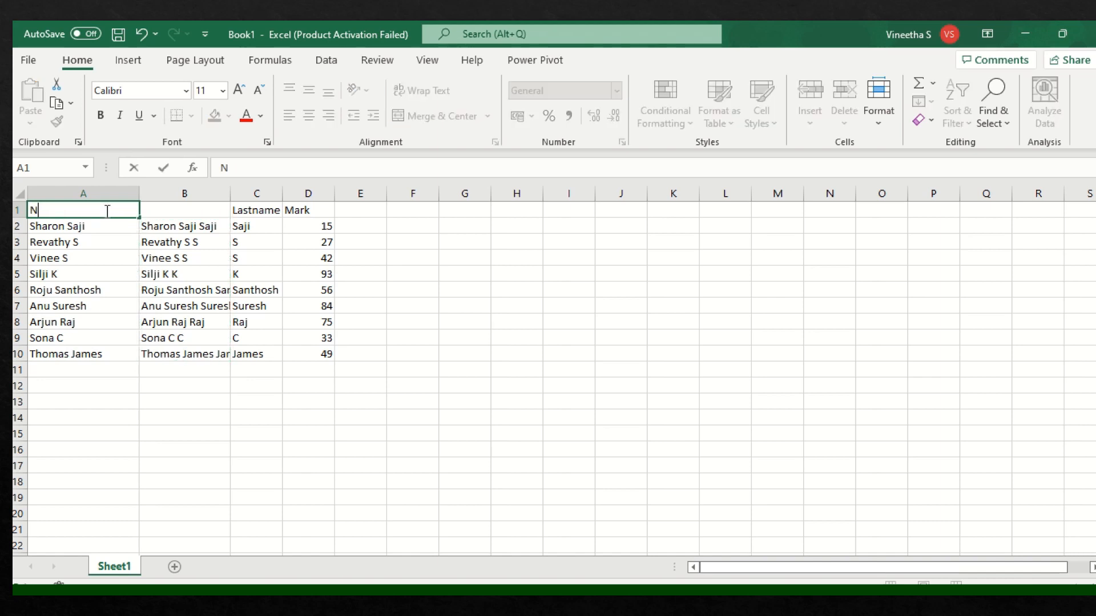
click(169, 224)
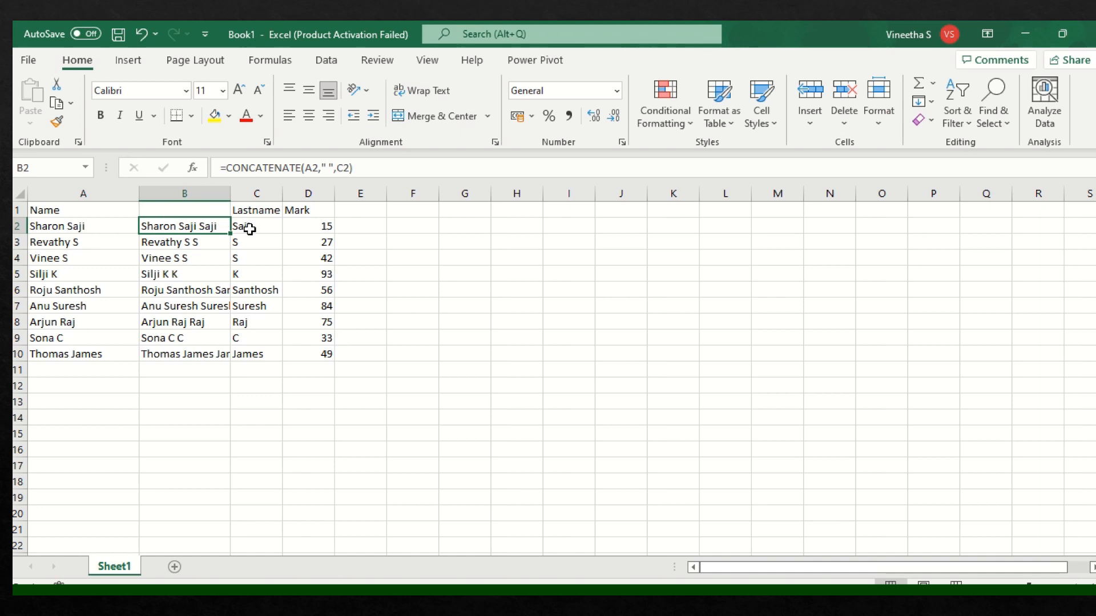
Delete the CONCATENATE formula column B and the Lastname column
click(182, 209)
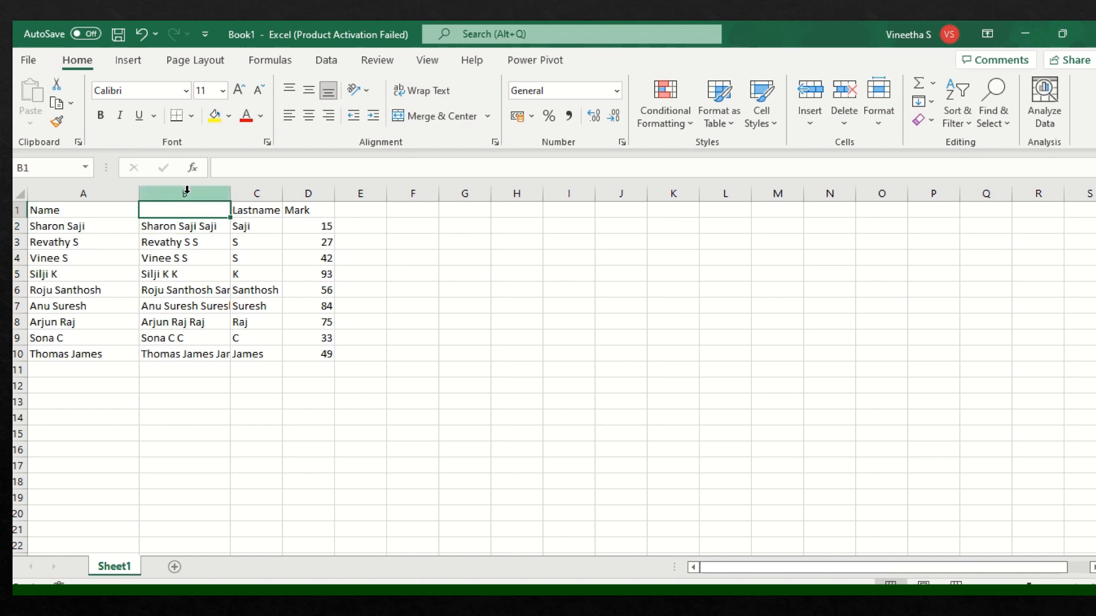
right_click(191, 197)
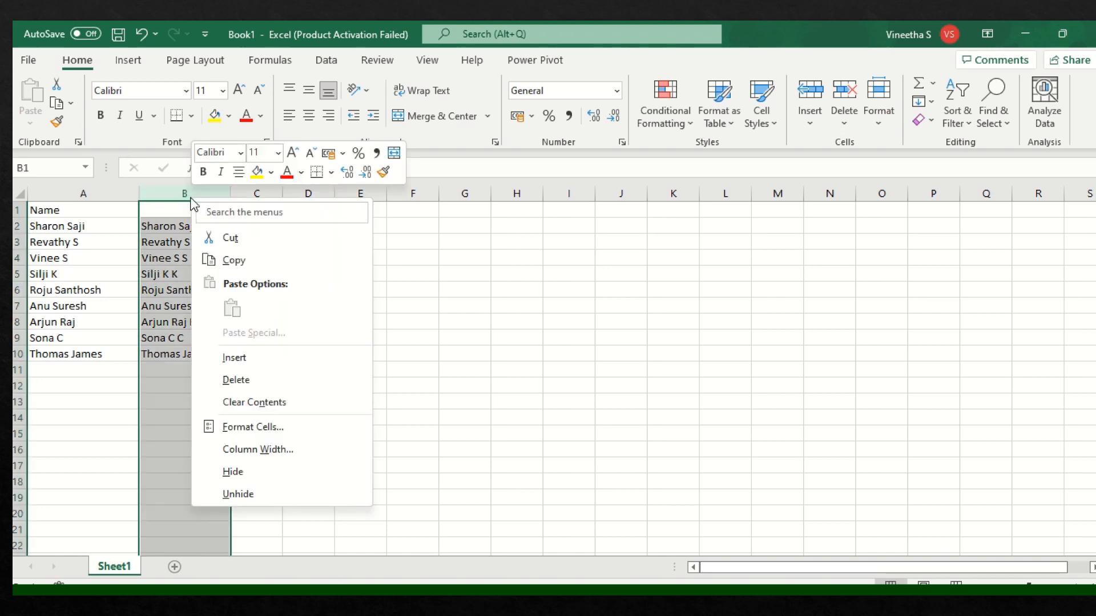
click(270, 381)
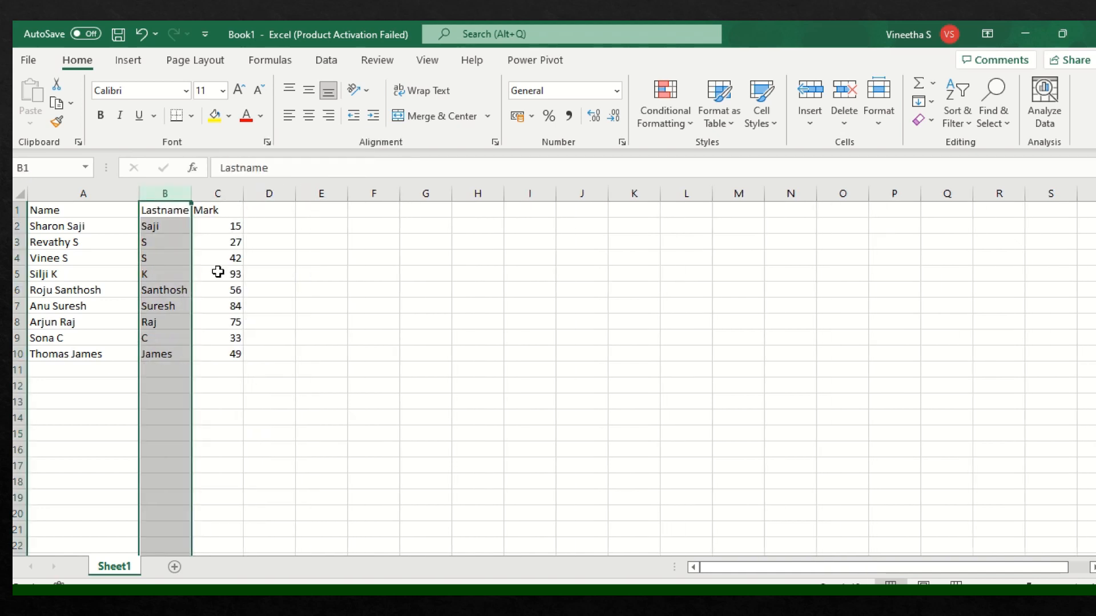
right_click(177, 196)
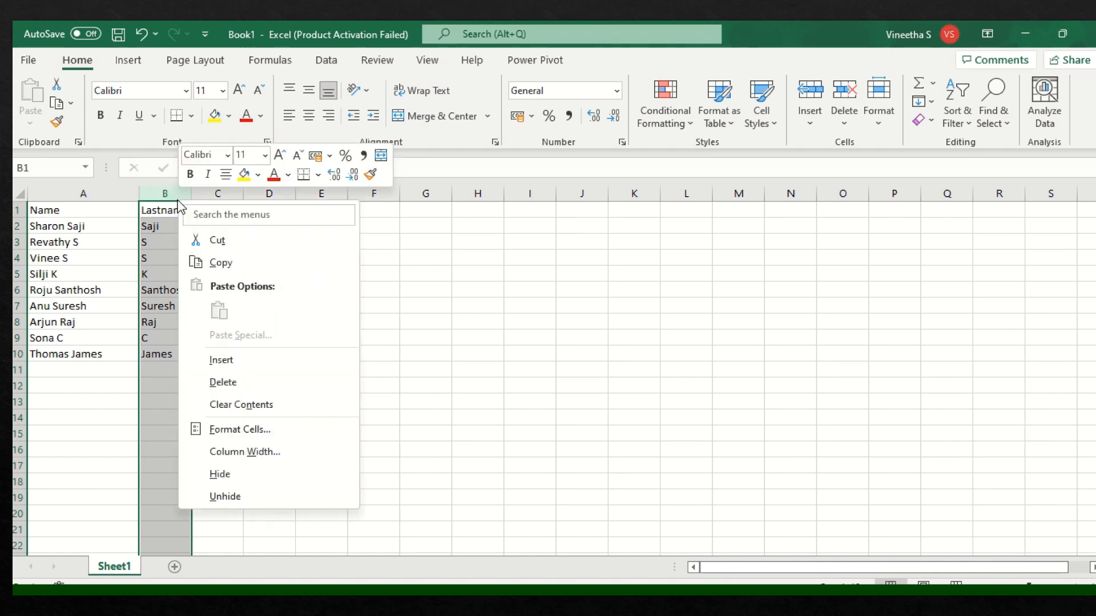
click(229, 267)
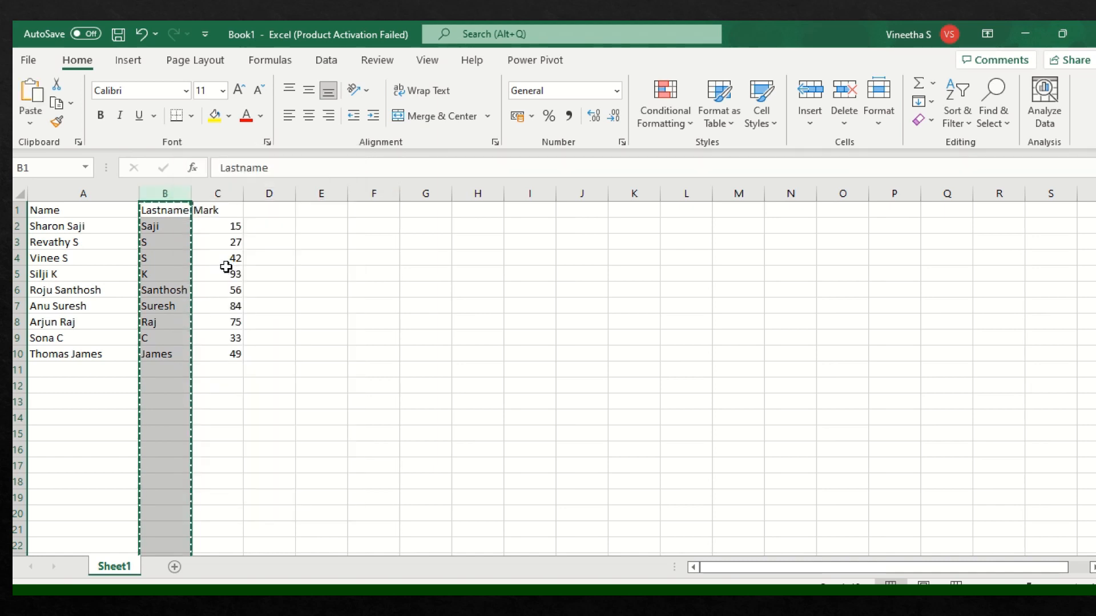
right_click(161, 194)
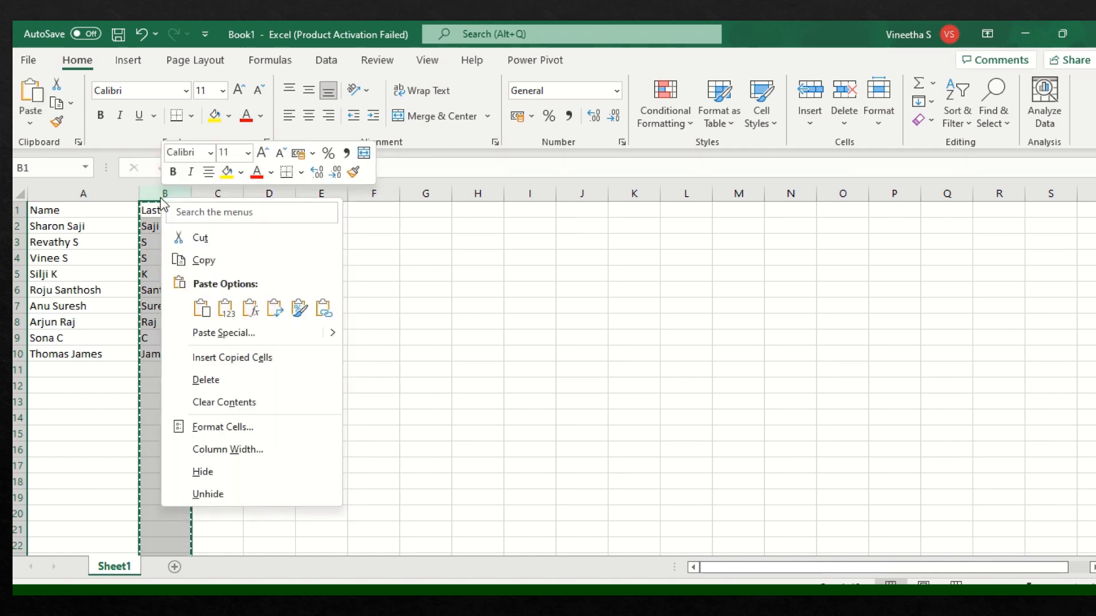
click(208, 386)
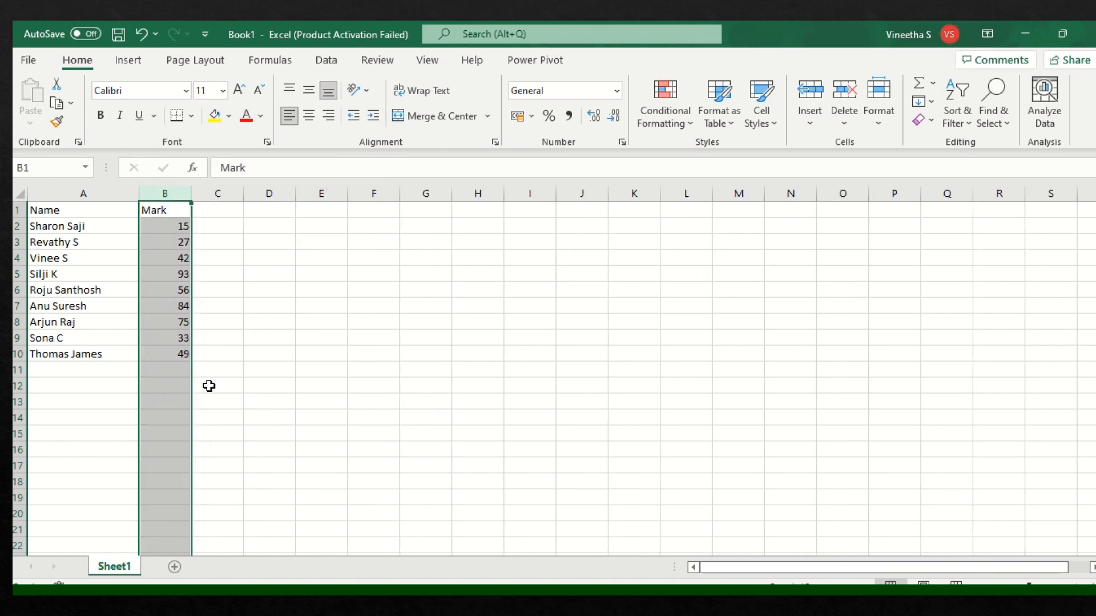
click(239, 339)
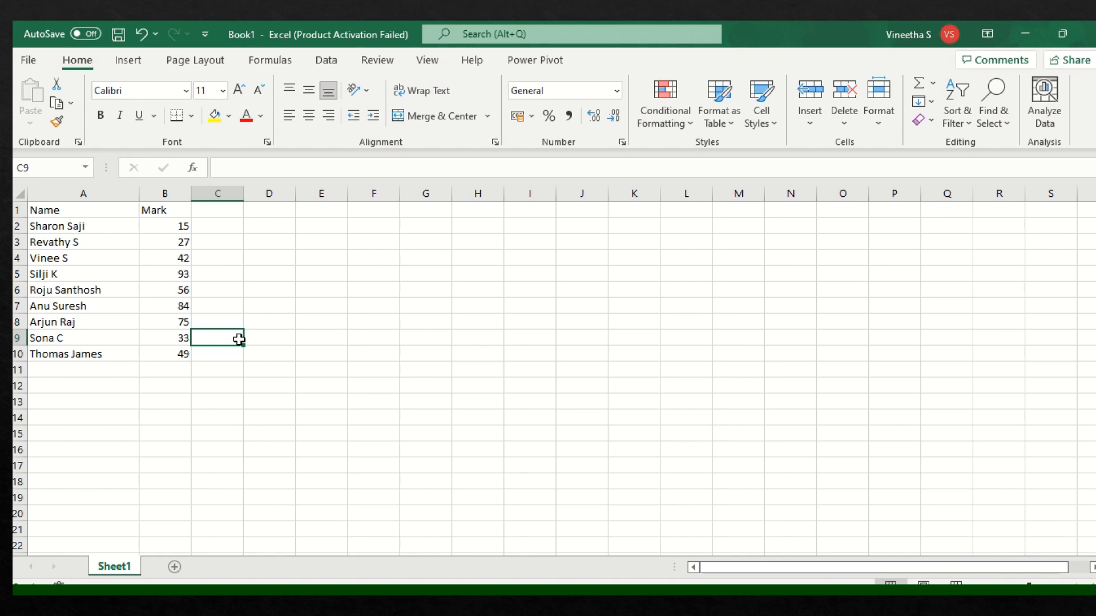
mouse_move(484, 24)
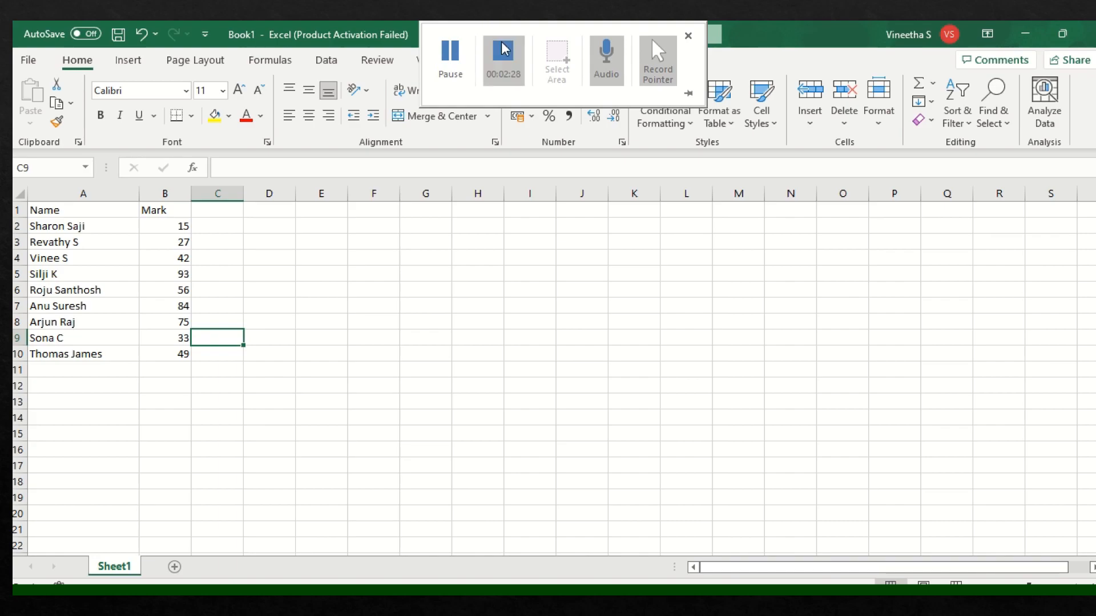
click(502, 47)
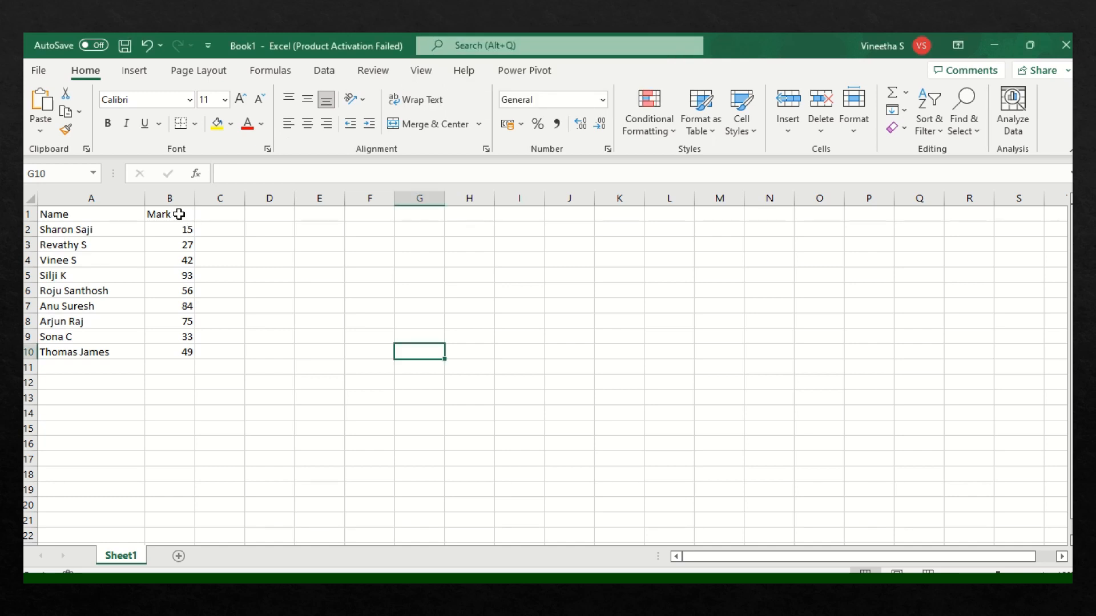
right_click(179, 214)
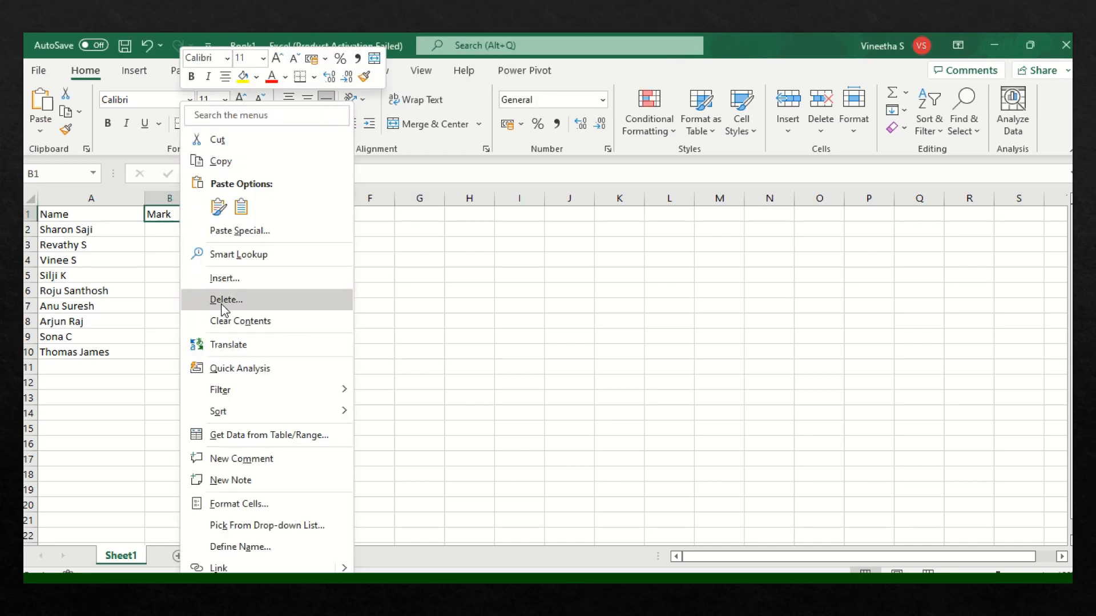
click(223, 279)
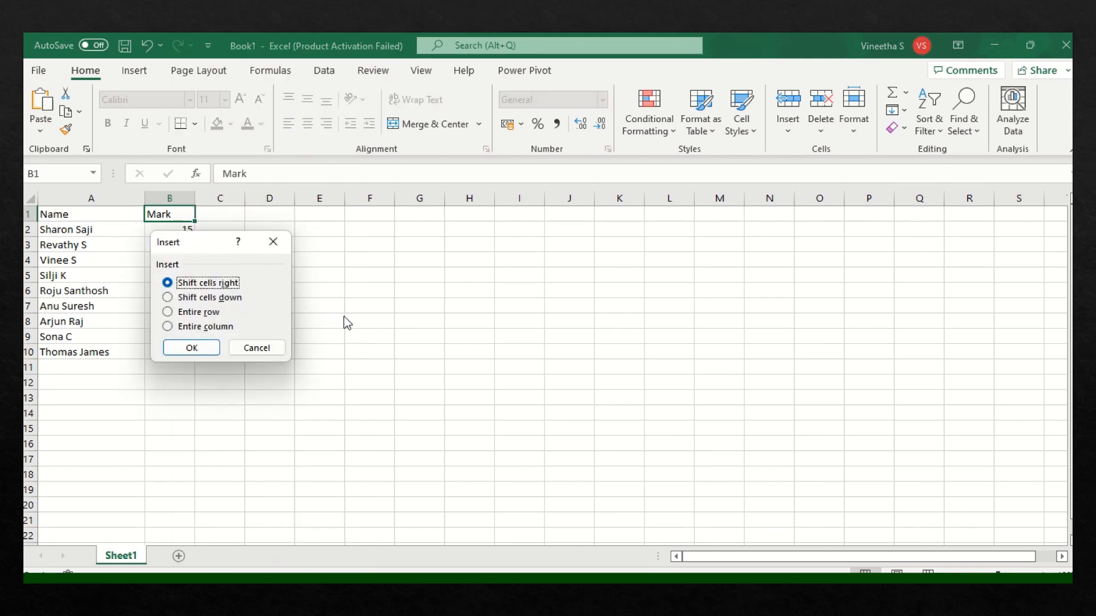
click(277, 349)
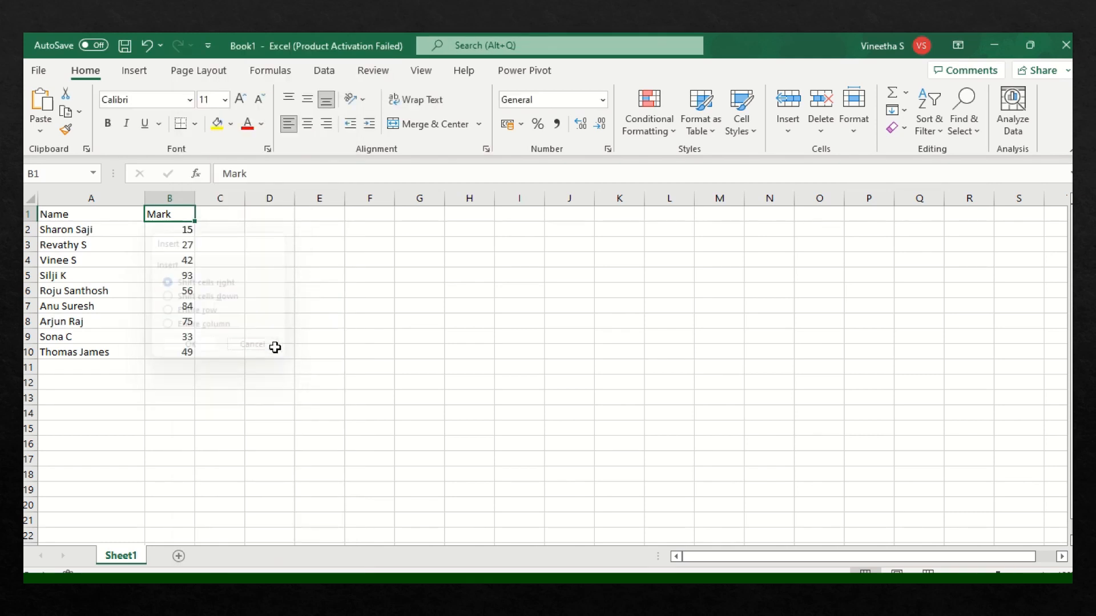
Insert an empty column between the Name and Mark columns
click(177, 198)
right_click(181, 198)
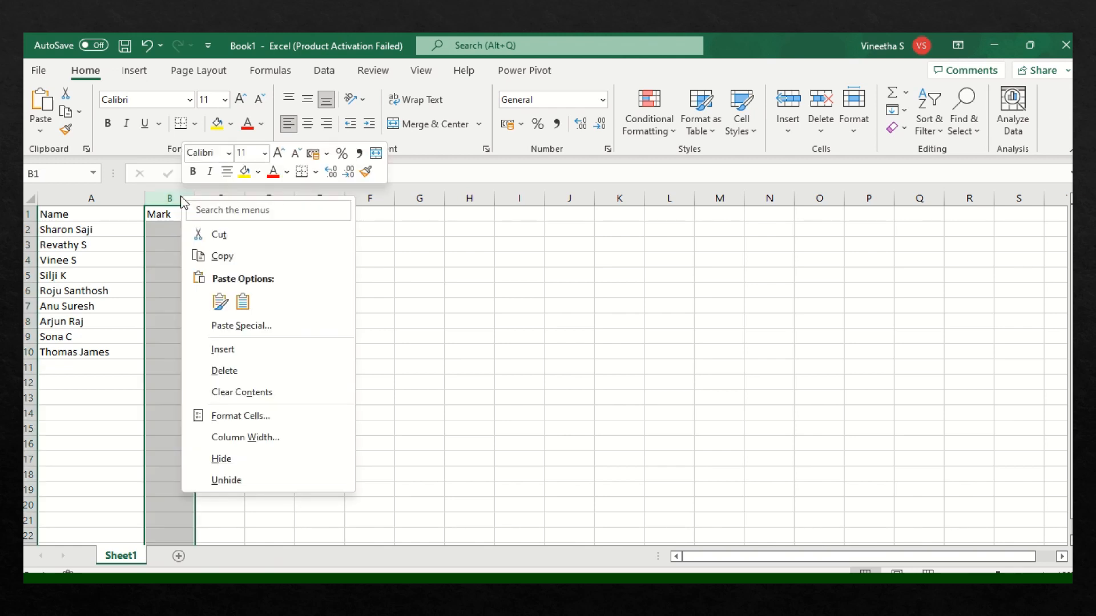
click(245, 352)
Enter =lower(a2) in cell B2 to convert the name to lowercase and fill the formula down to B10
click(223, 229)
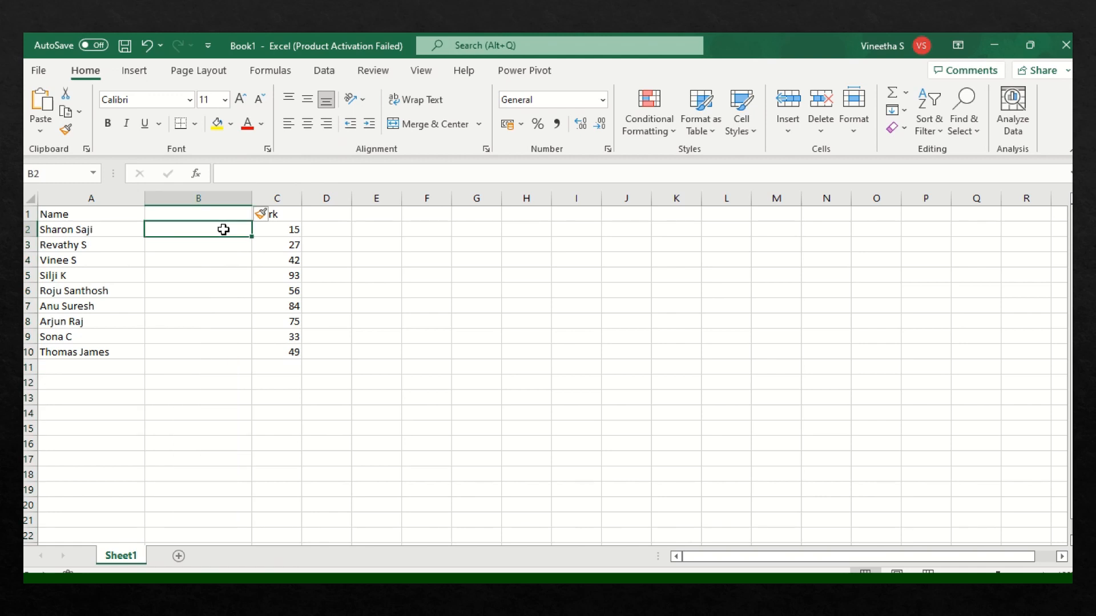
text(=)
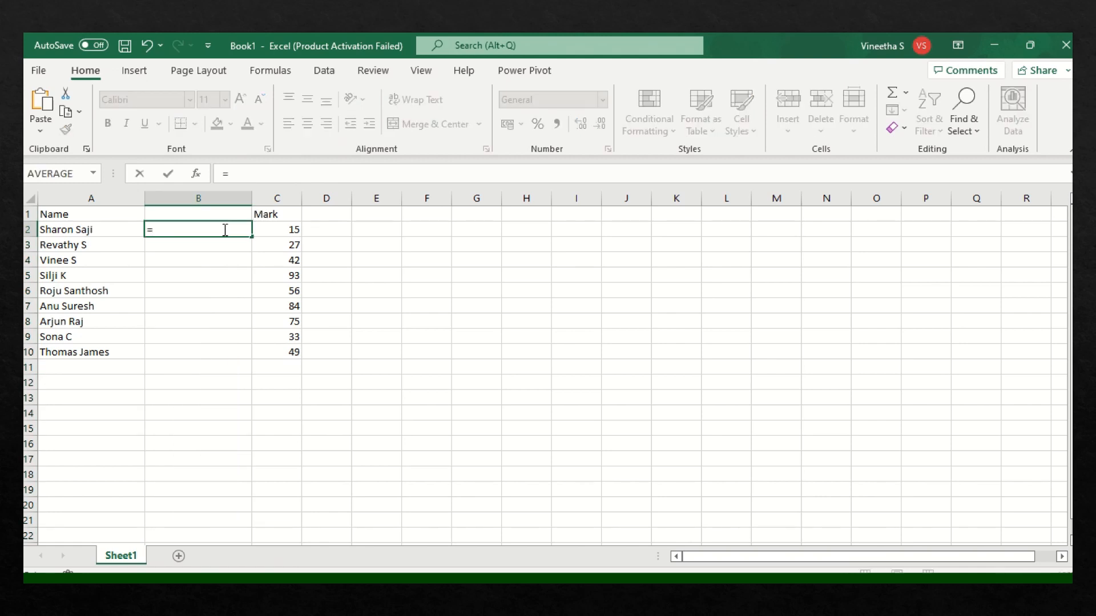
text(lo)
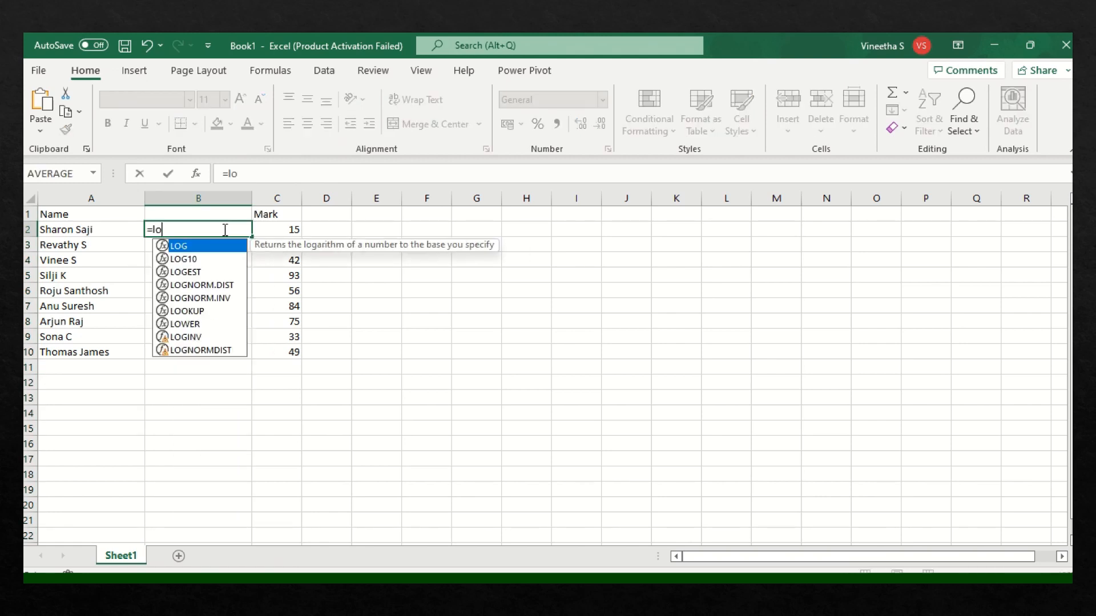
text(wer)
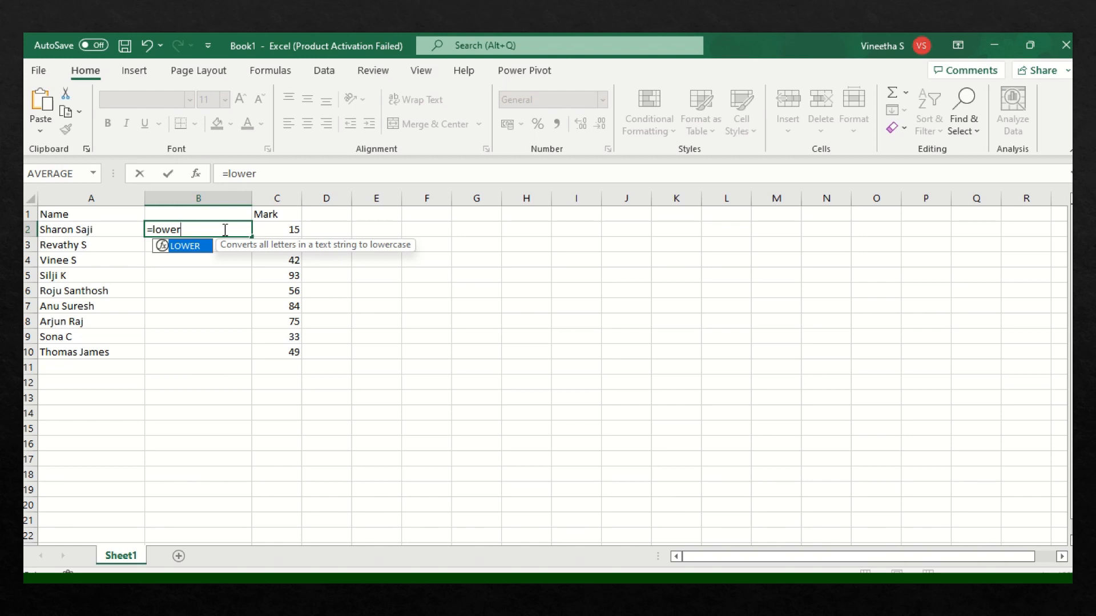
text(()
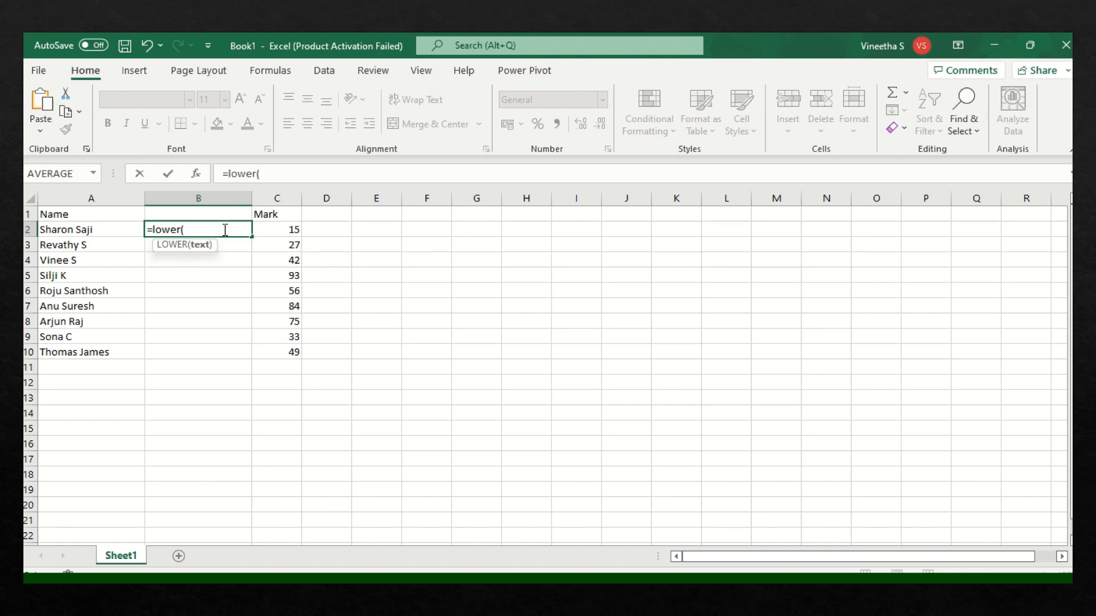
text(a2))
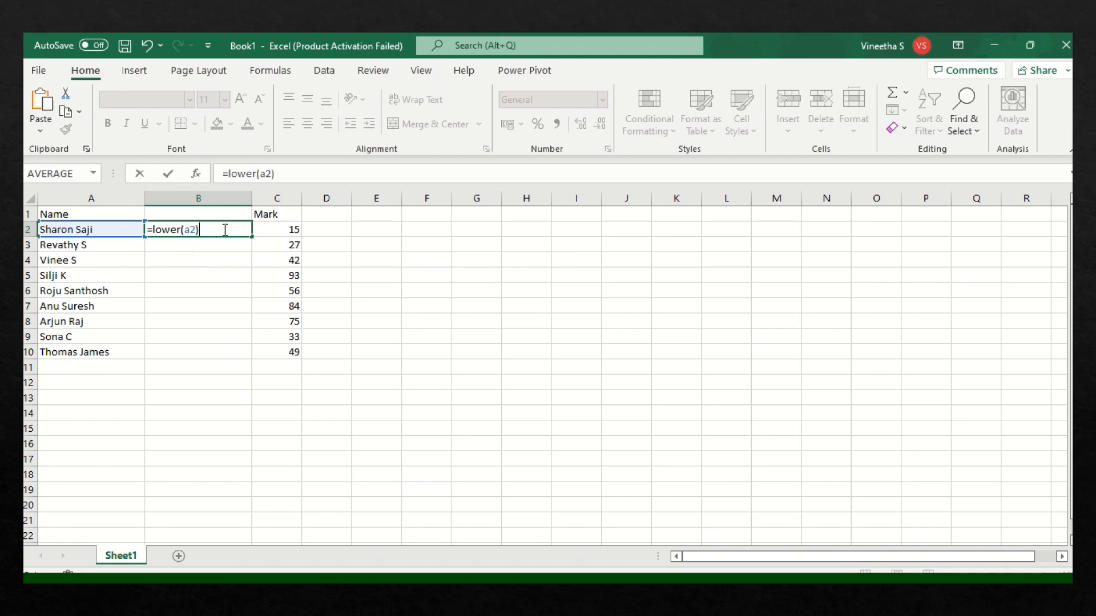
key(Return)
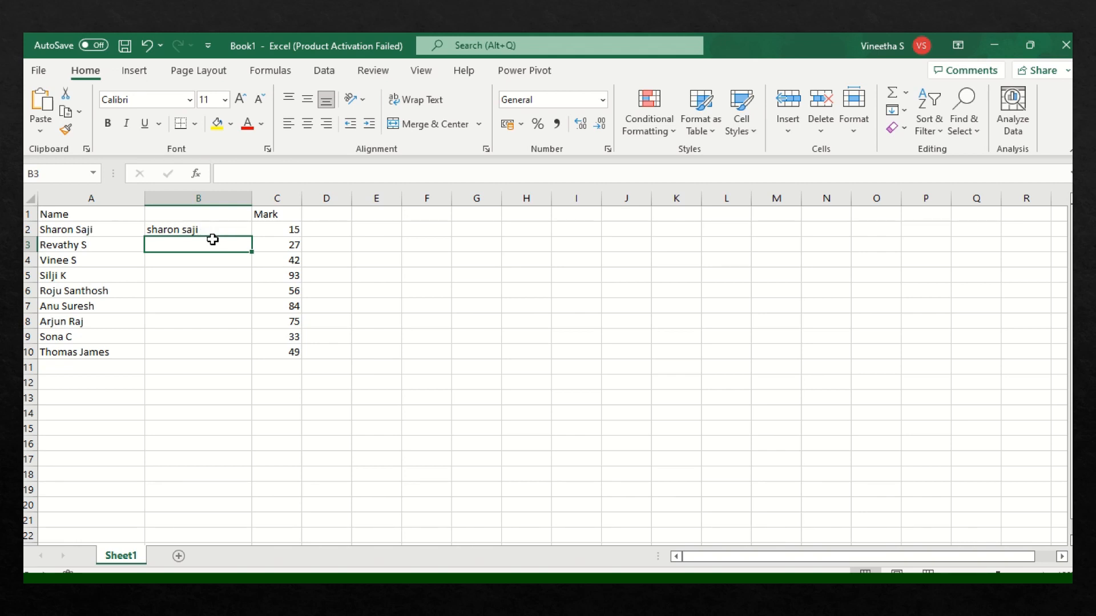
click(214, 227)
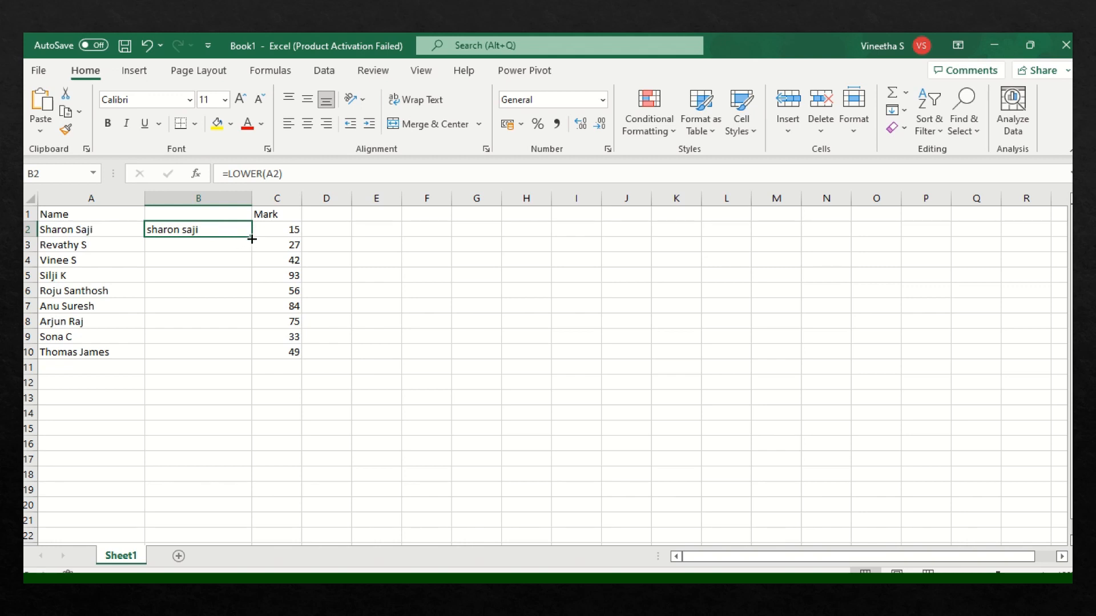
drag(252, 236, 260, 363)
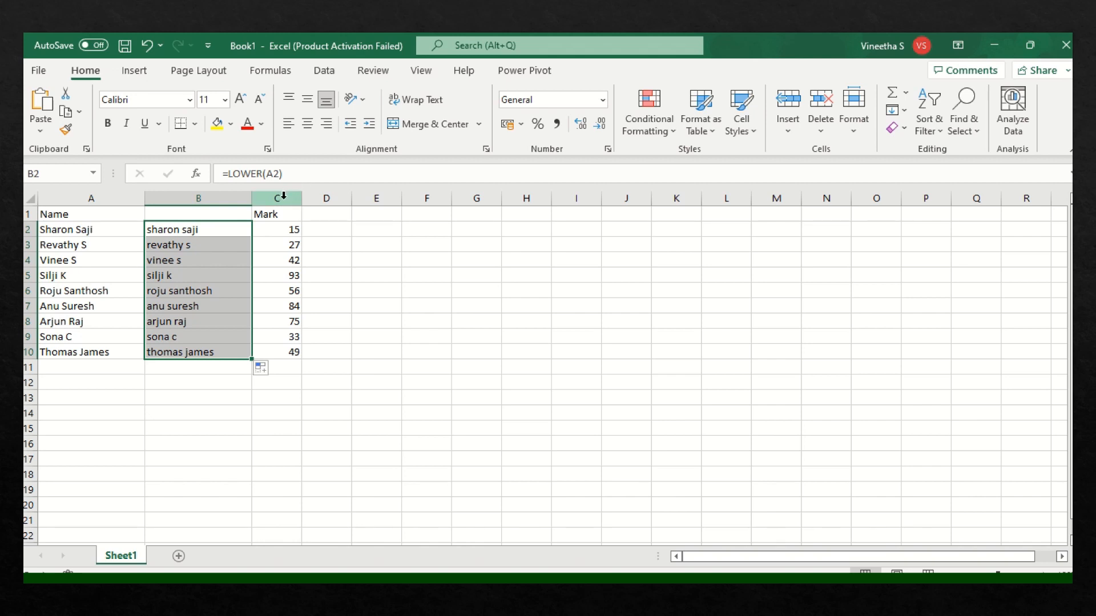
Insert an empty column before the Mark column and enter =upper(a2) in cell C2 to convert the name to uppercase
right_click(286, 191)
click(336, 352)
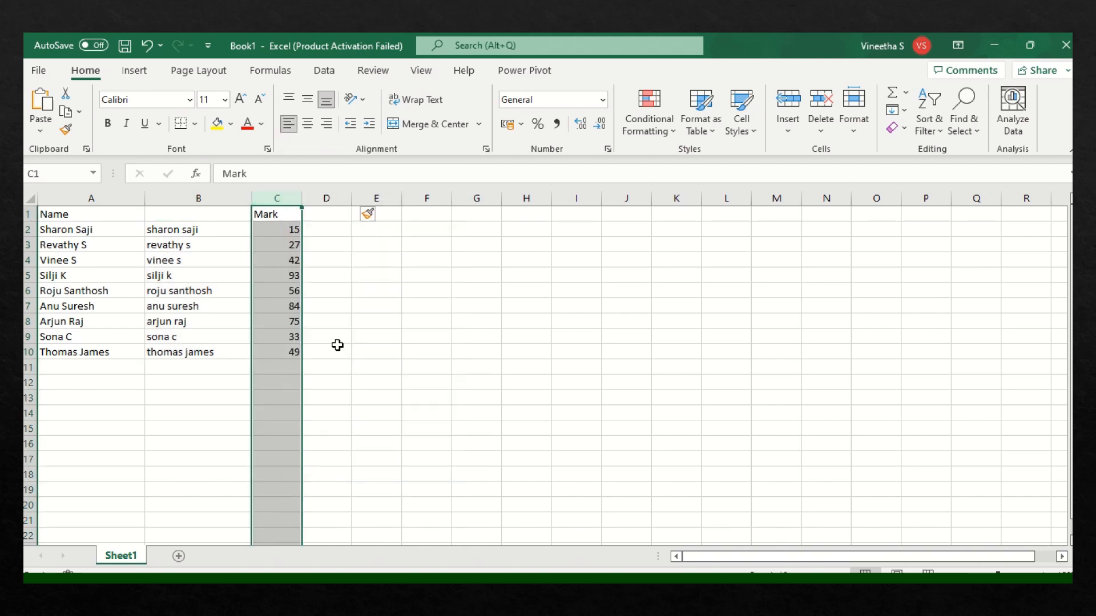
click(303, 226)
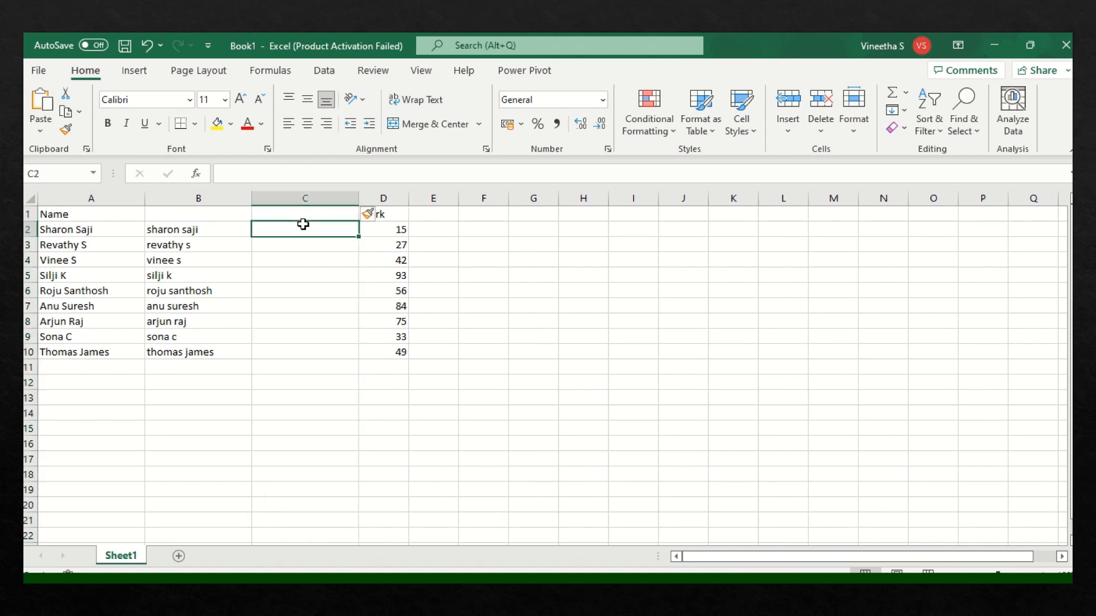
text(=upp)
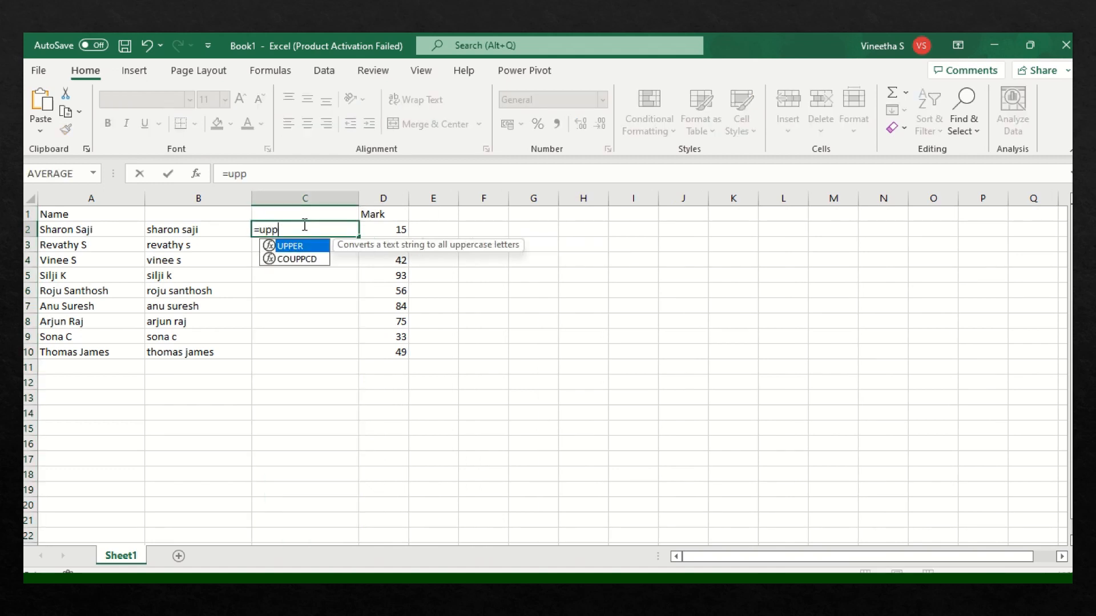
text(er()
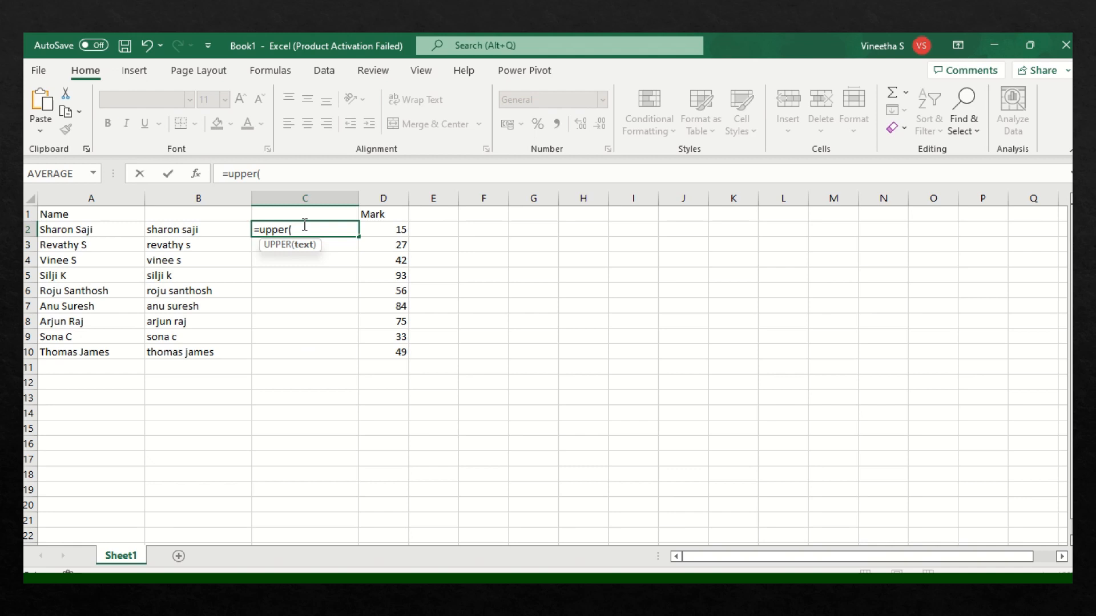
text(a2_)
key(BackSpace)
text())
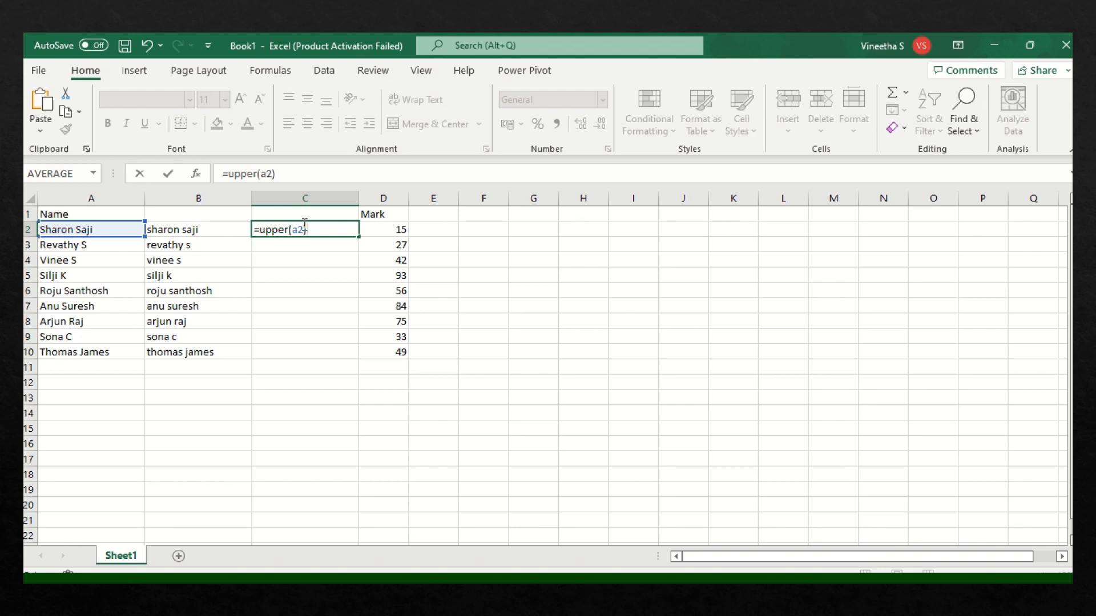
key(Return)
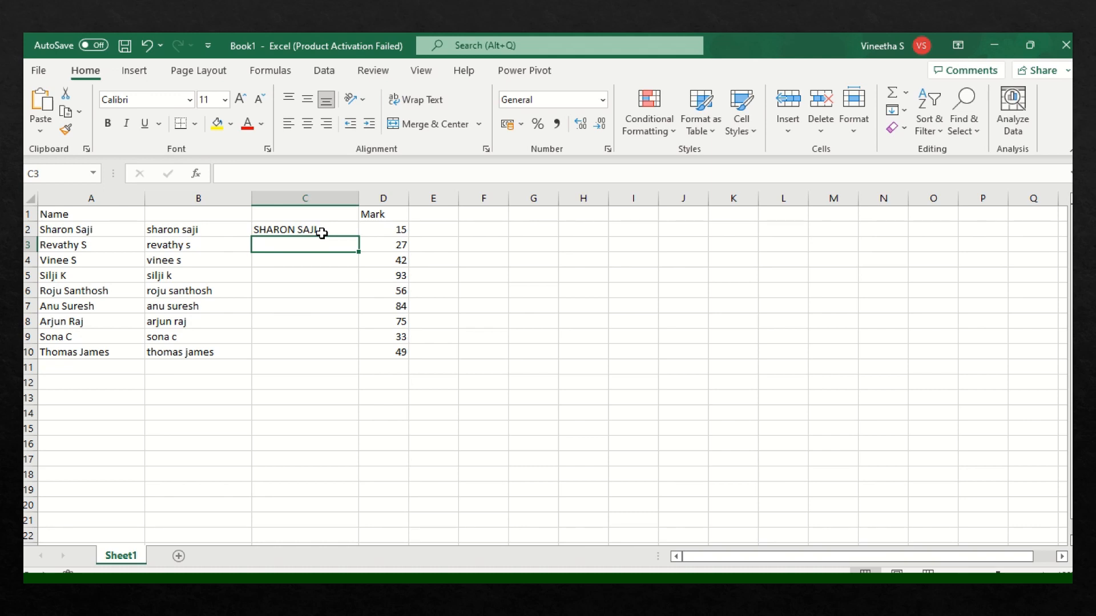
Fill the UPPER formula from C2 down to C10 to convert the remaining names
click(315, 229)
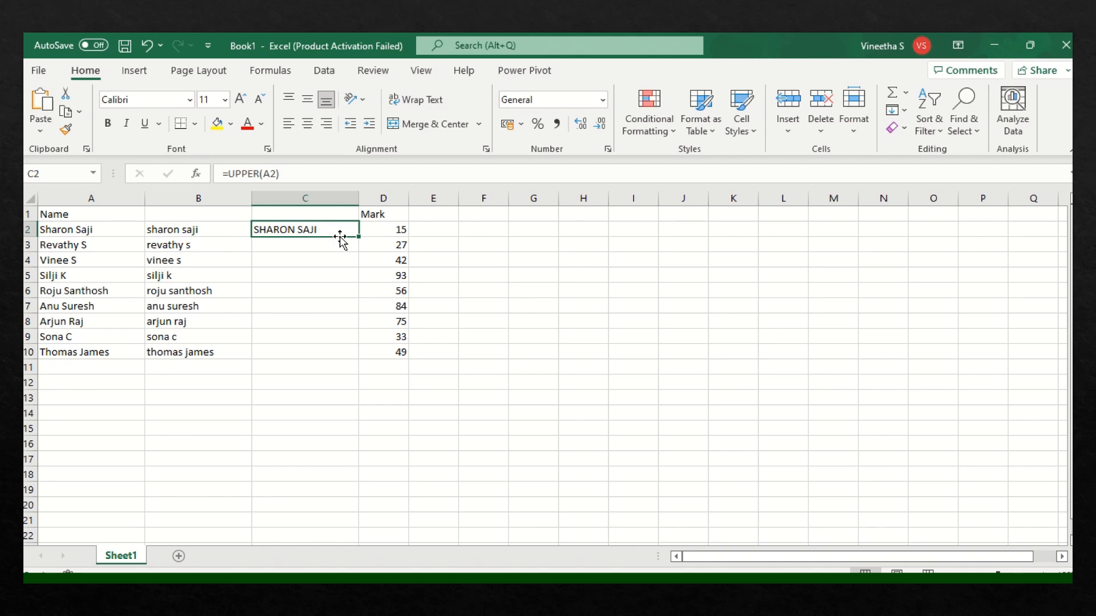
drag(359, 237, 367, 361)
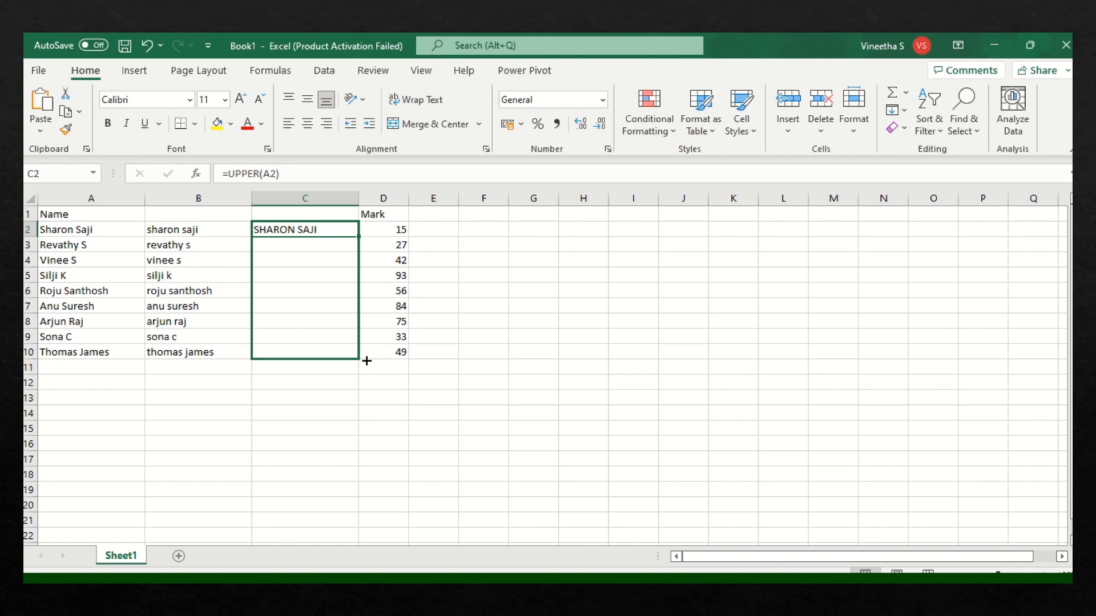
drag(366, 360, 366, 361)
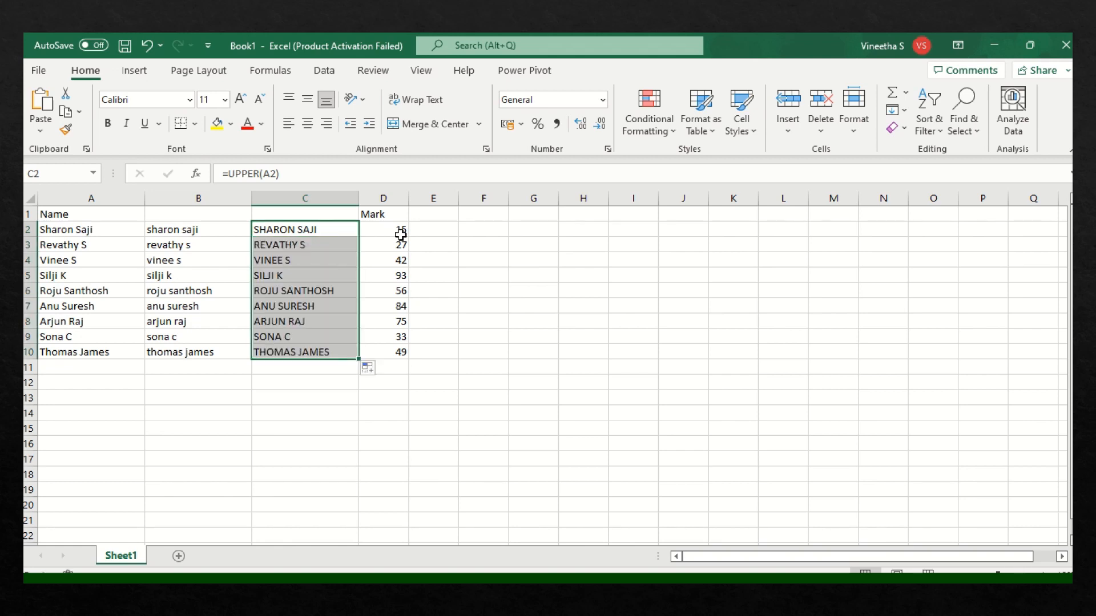
Insert another empty column before the Mark column and enter =proper(a2) in cell D2 to convert the name to proper case
right_click(394, 197)
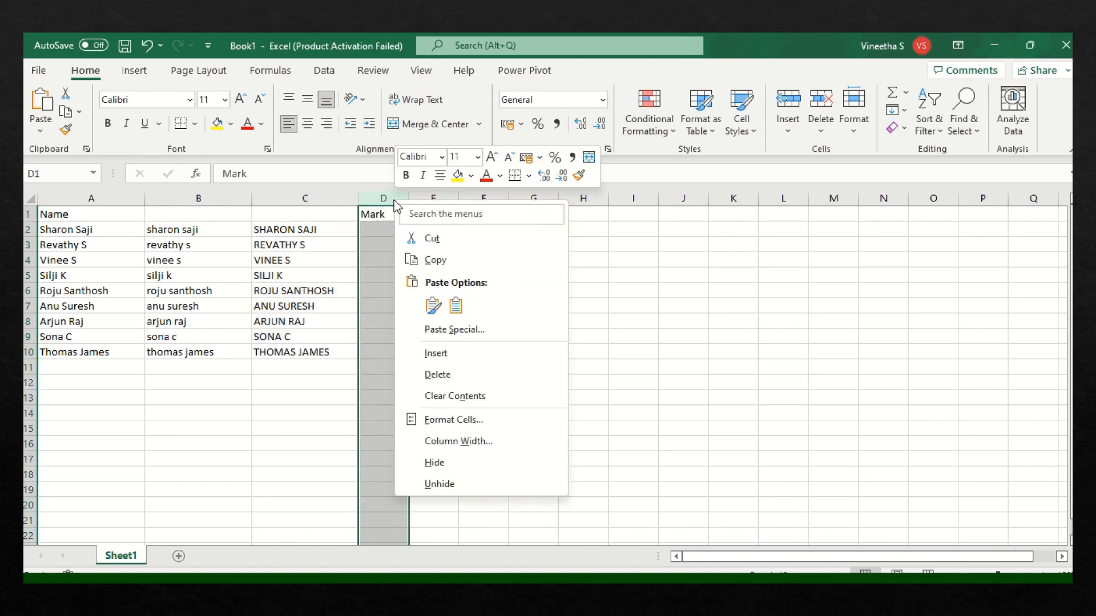
click(454, 358)
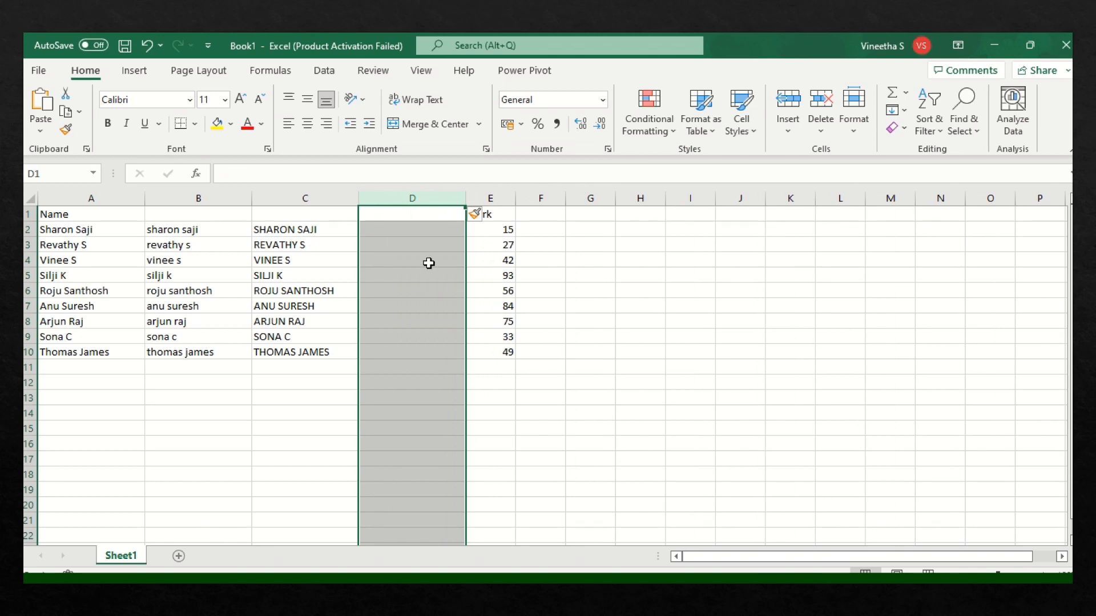
click(424, 229)
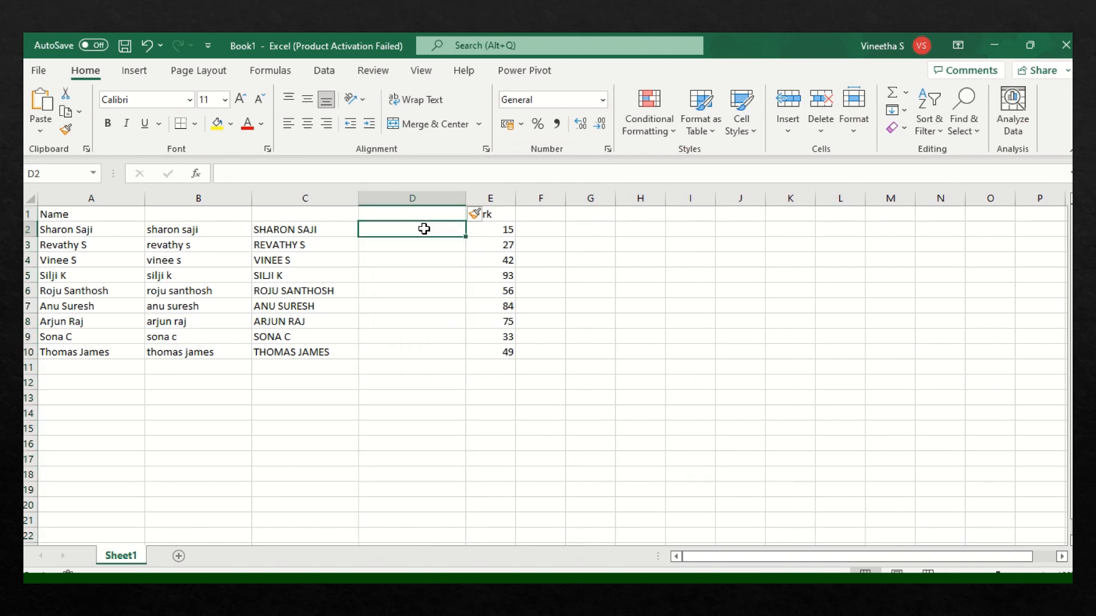
text(=p)
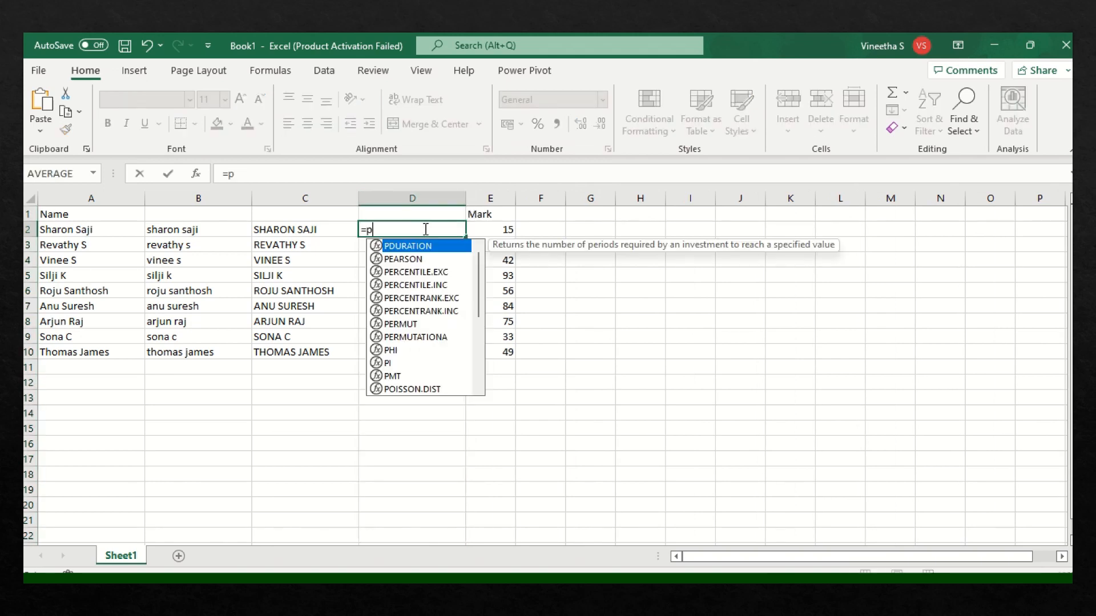
text(roper)
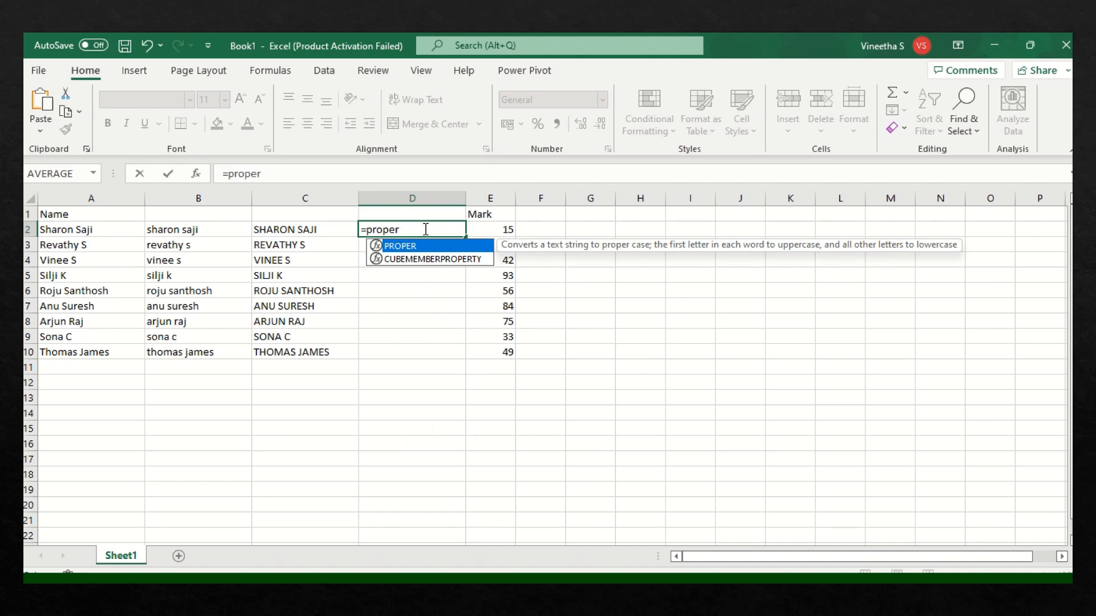
text((a2))
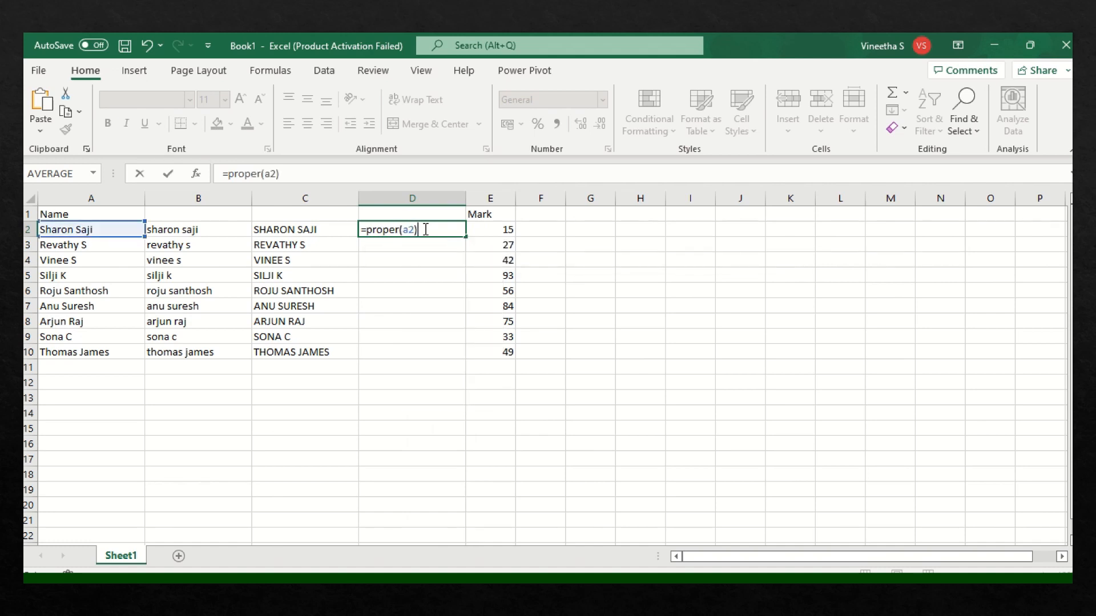
key(Return)
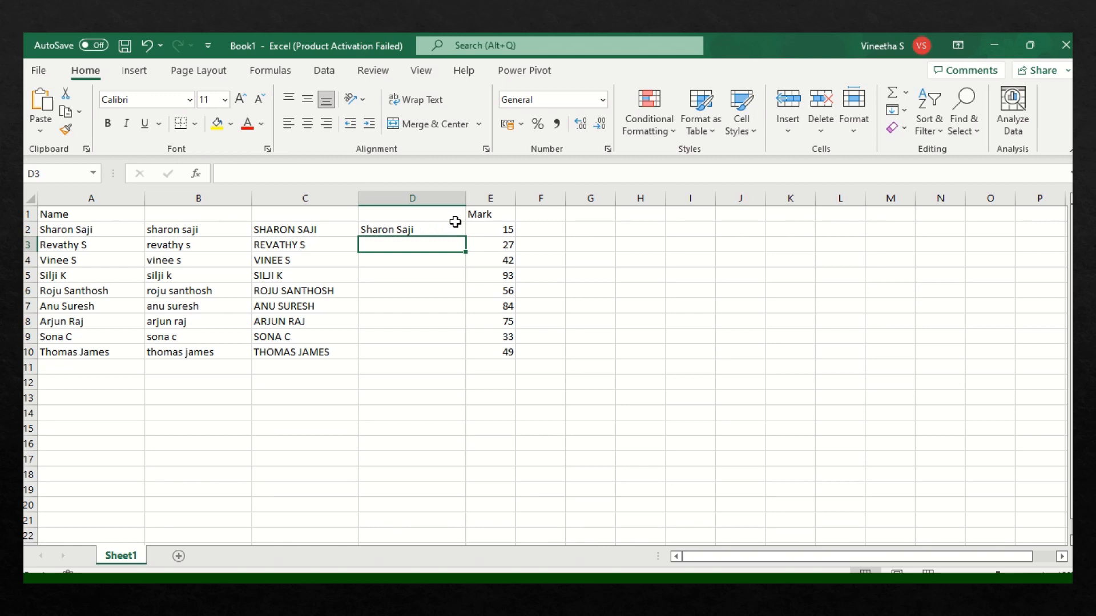
Fill the PROPER formula from D2 down to D10 for the rest of the names
click(445, 226)
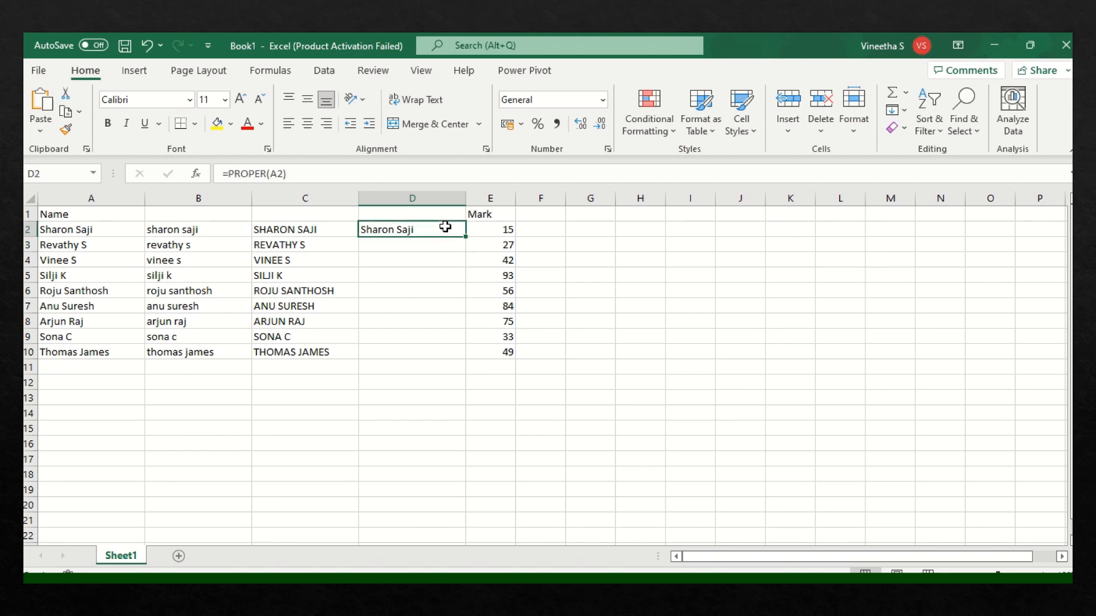
drag(466, 237, 482, 363)
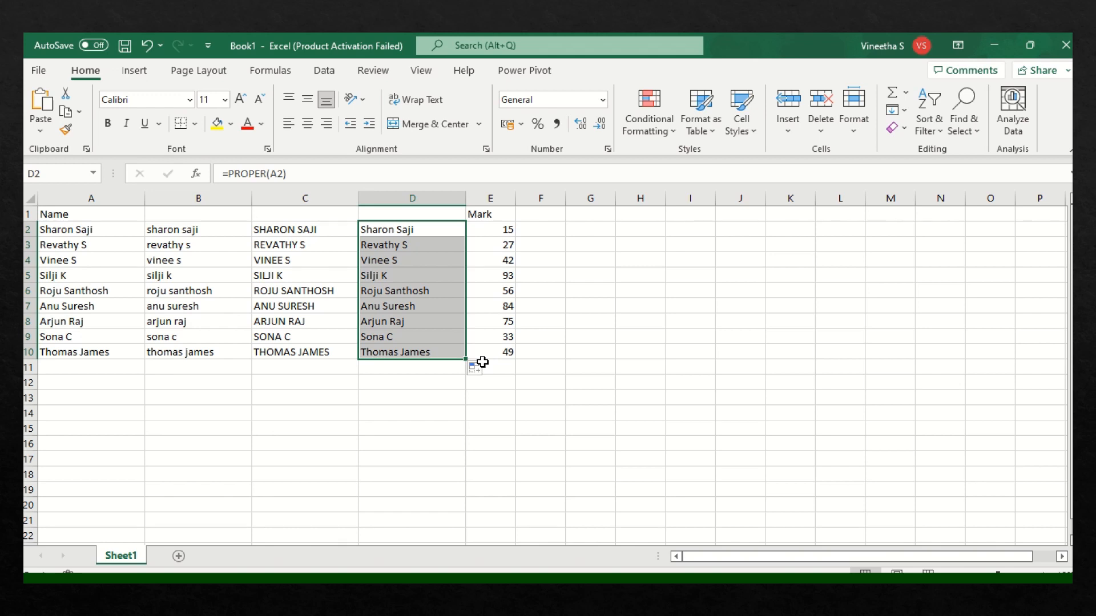
mouse_move(562, 37)
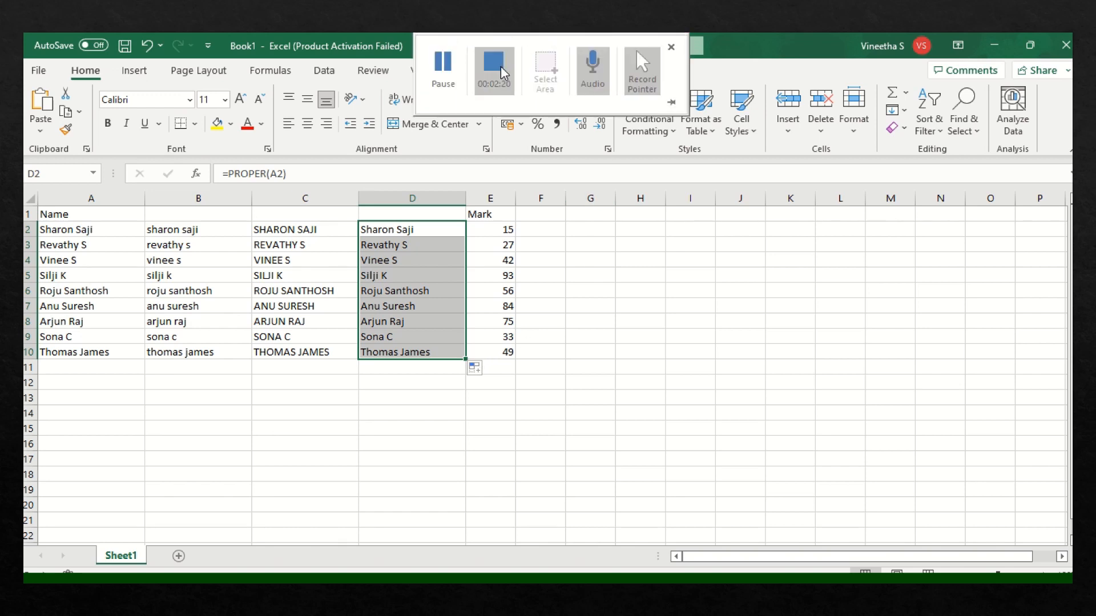